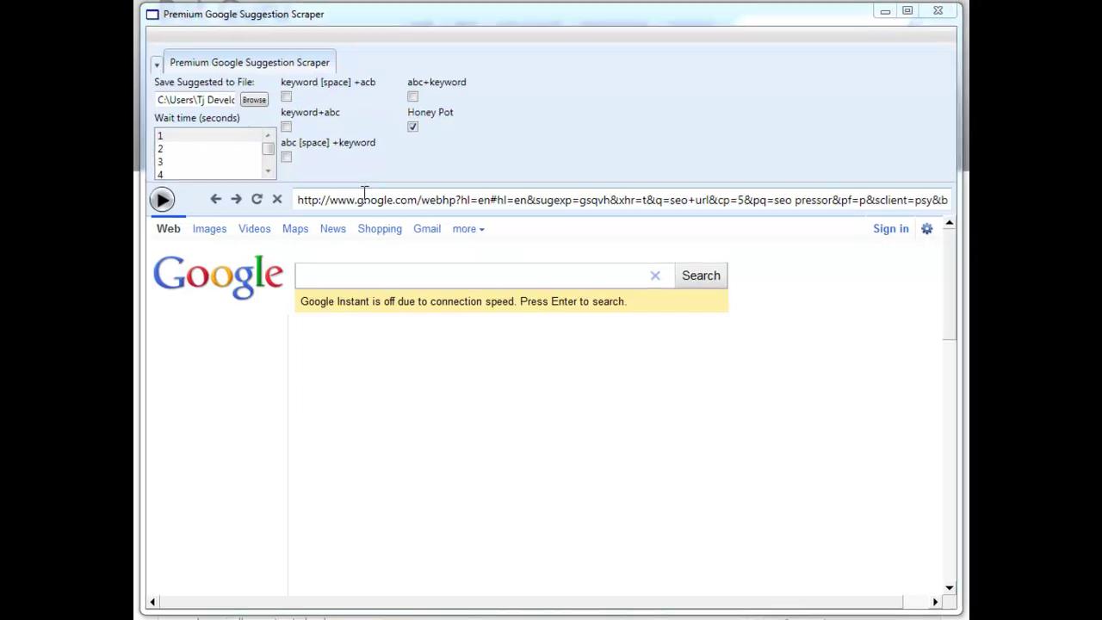
left_click_drag(418, 201, 770, 214)
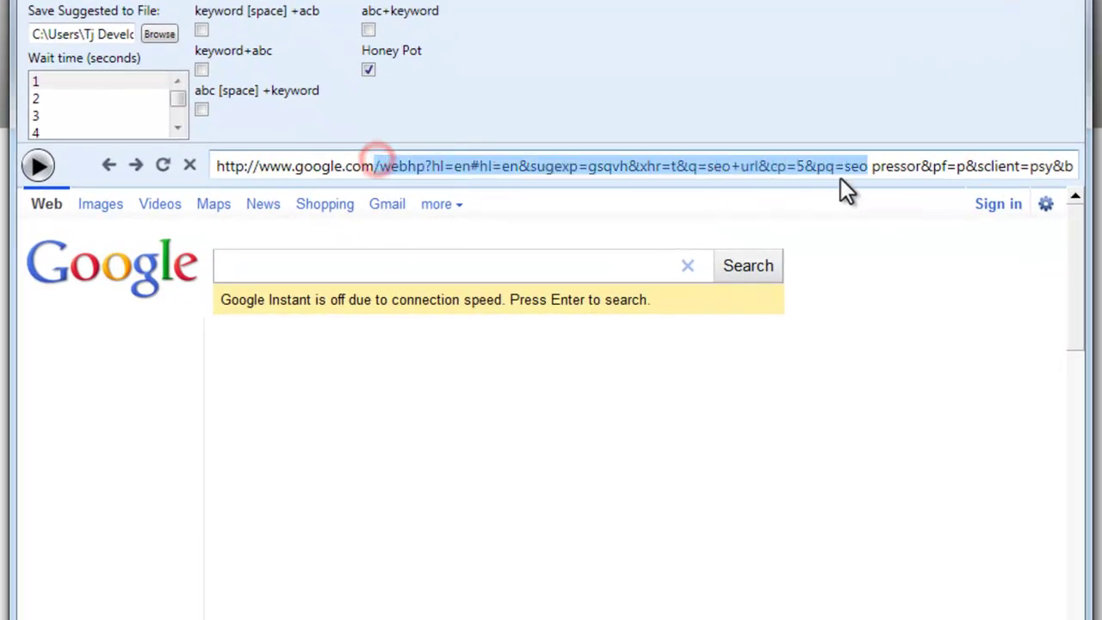
left_click_drag(847, 189, 1087, 177)
key("BackSpace")
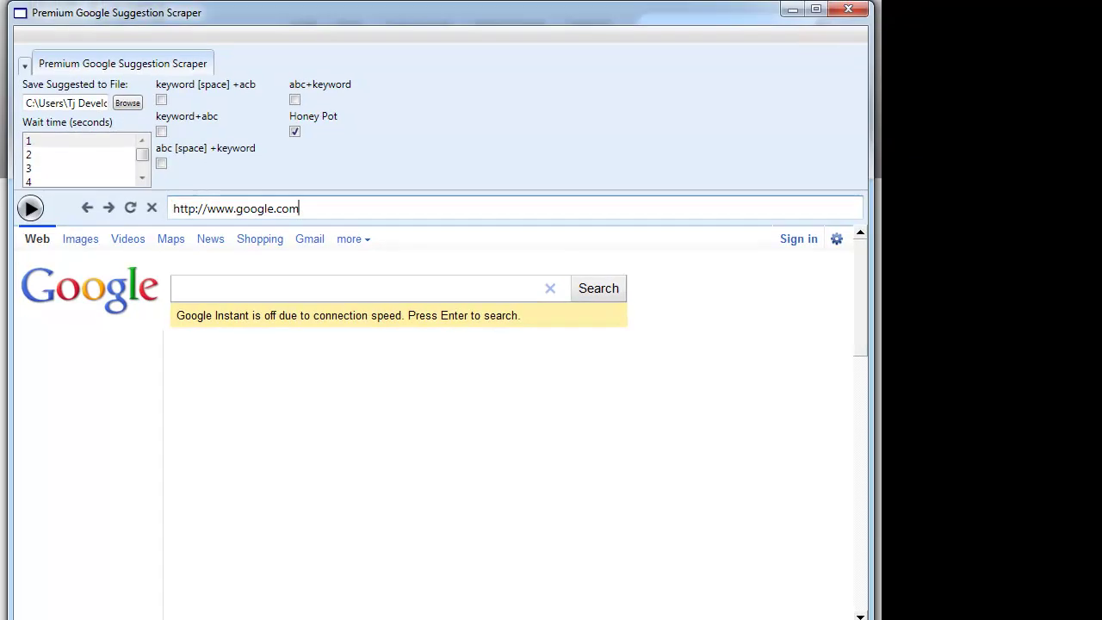
key("Return")
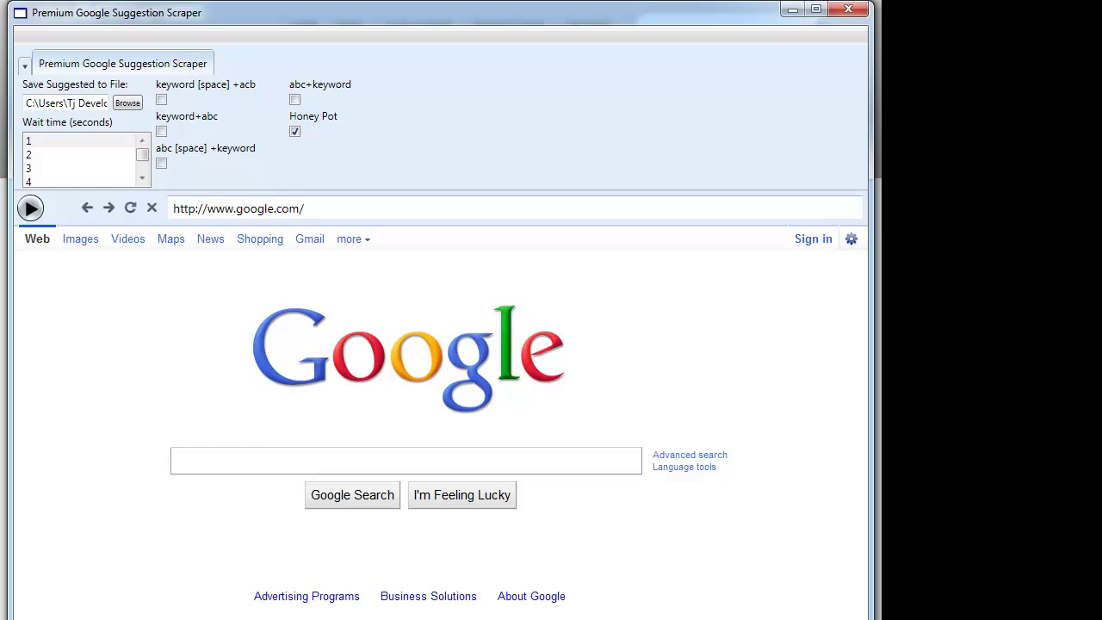
Step: Replace the keywords file's three lines with the single keyword 'seo' and save it
key("alt+Tab")
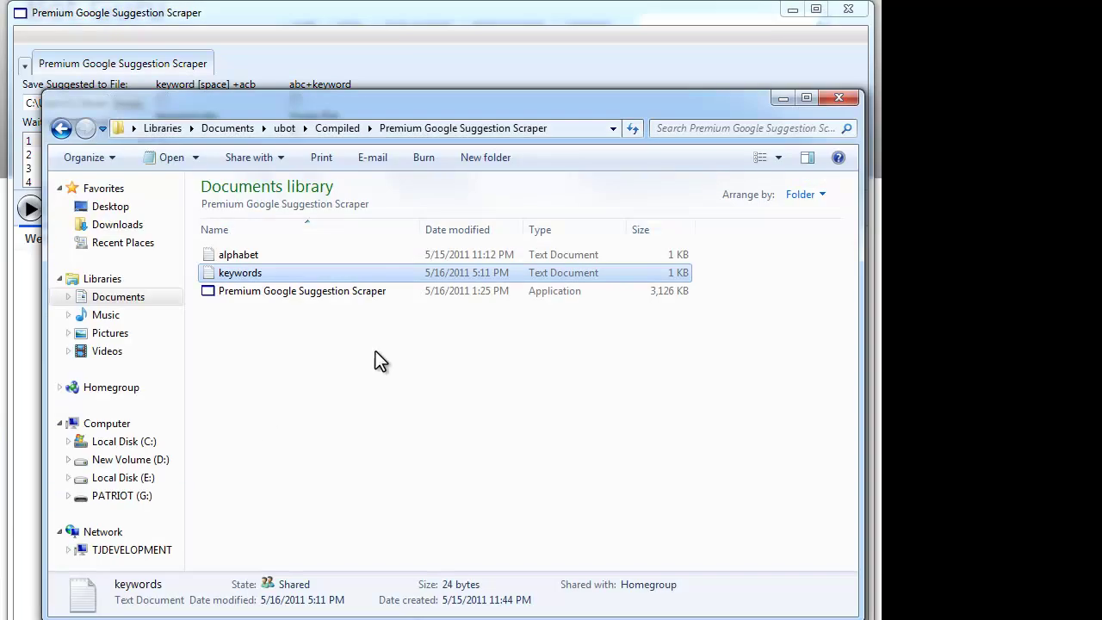
left_click(246, 256)
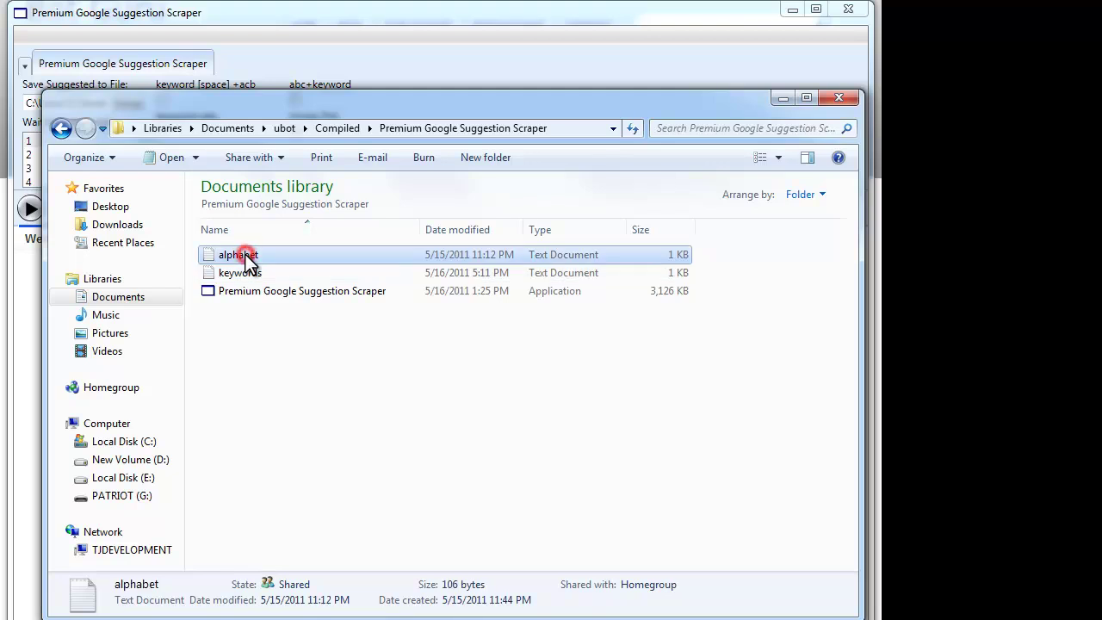
double_click(246, 275)
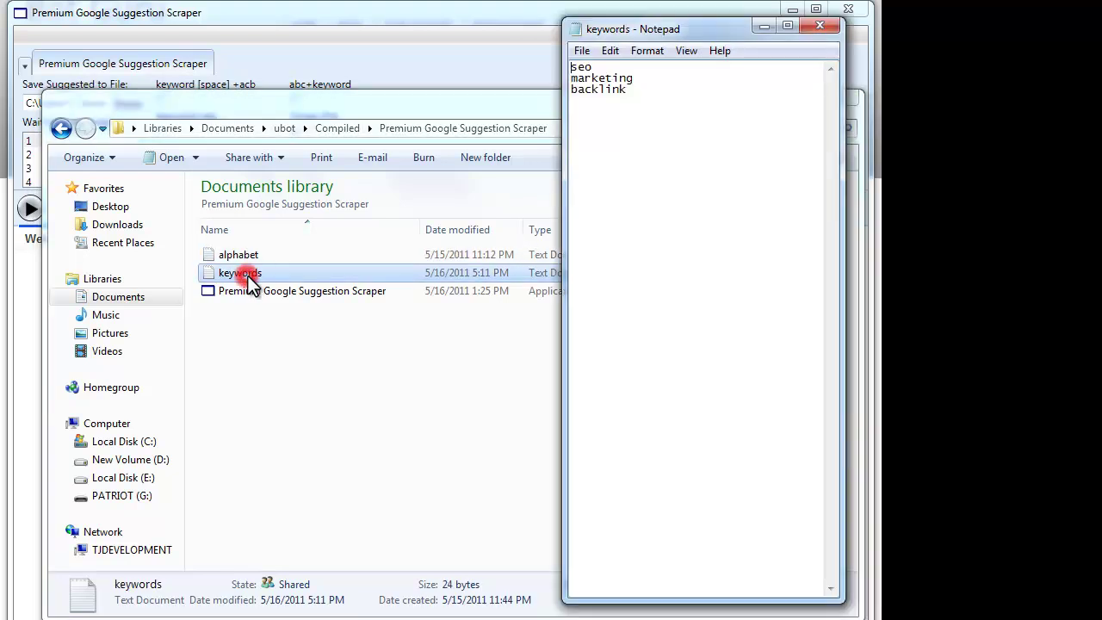
left_click_drag(639, 95, 520, 67)
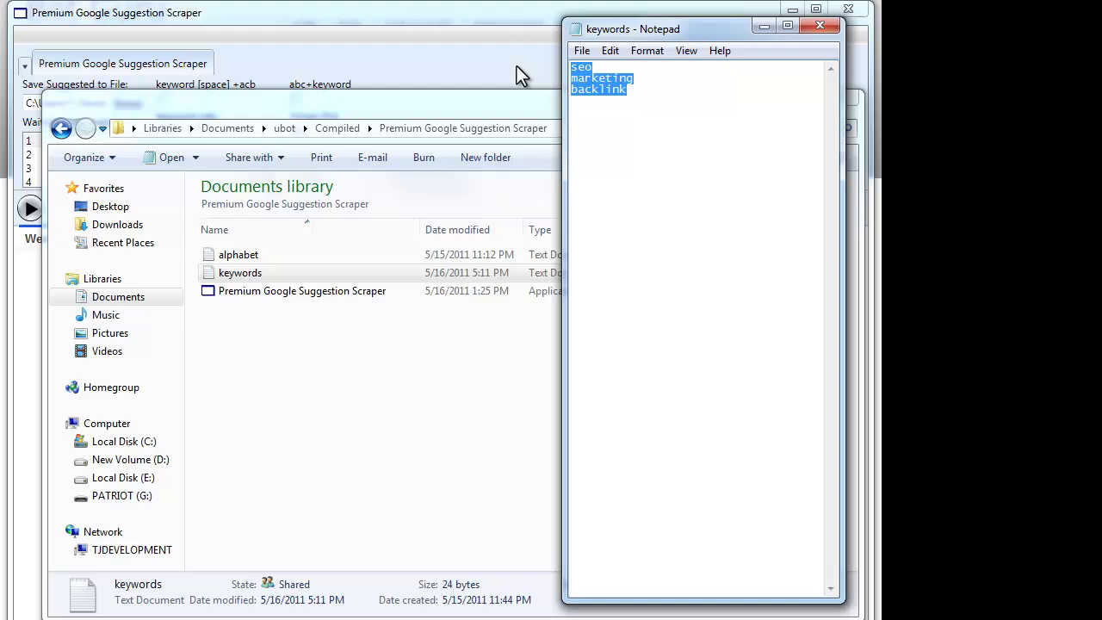
key("Delete")
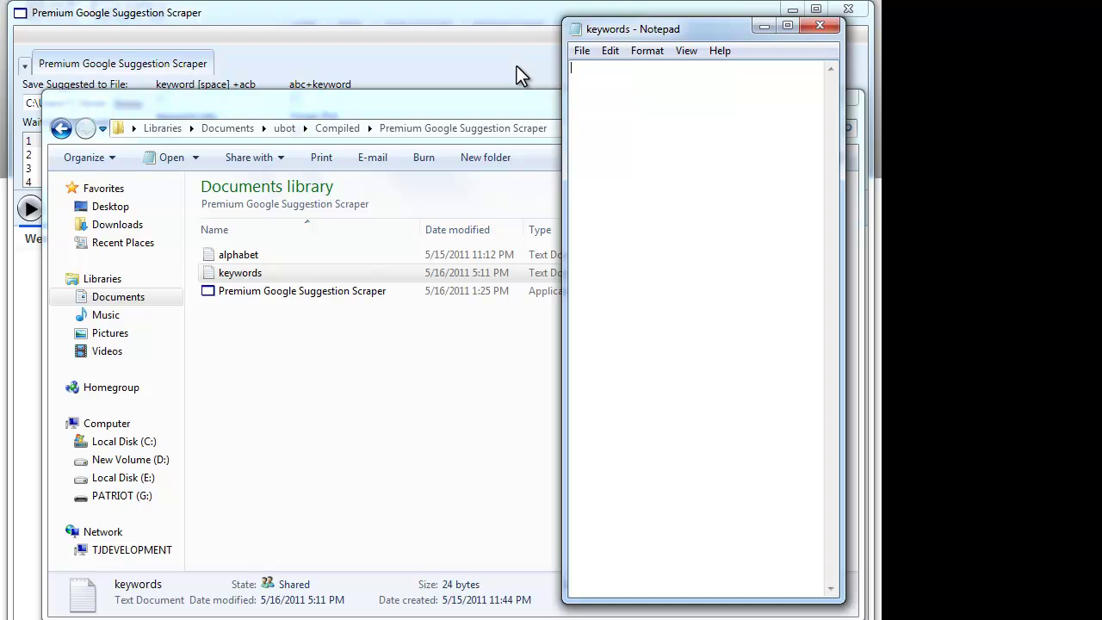
type("seo")
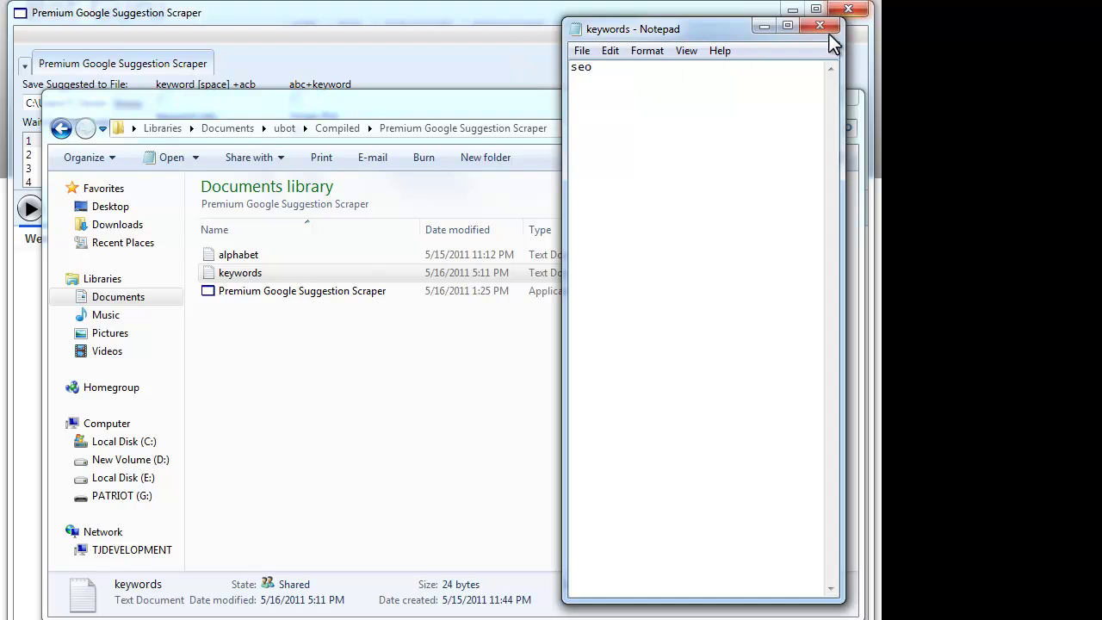
left_click(820, 26)
left_click(408, 303)
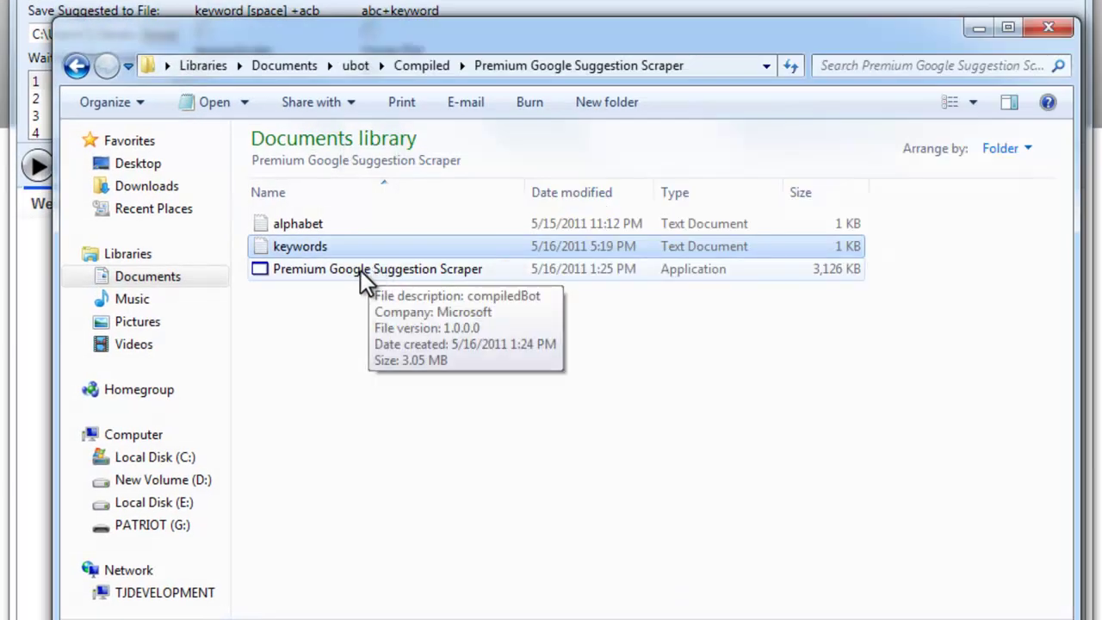
Step: Clear the Save Suggested to File path and enter test.txt as the new output file
left_click(207, 10)
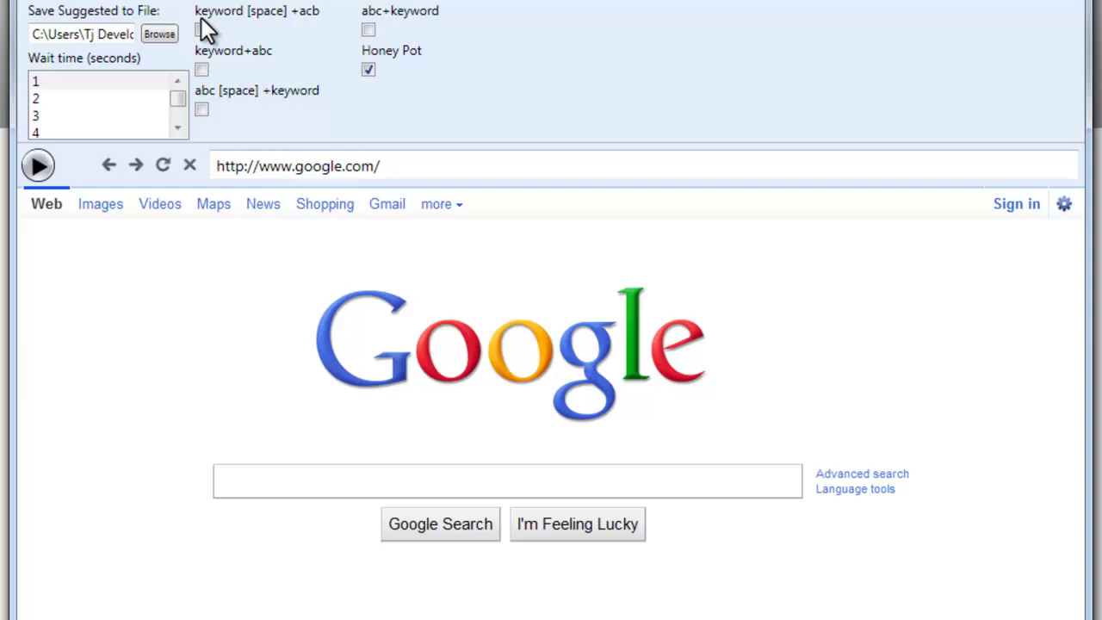
double_click(110, 34)
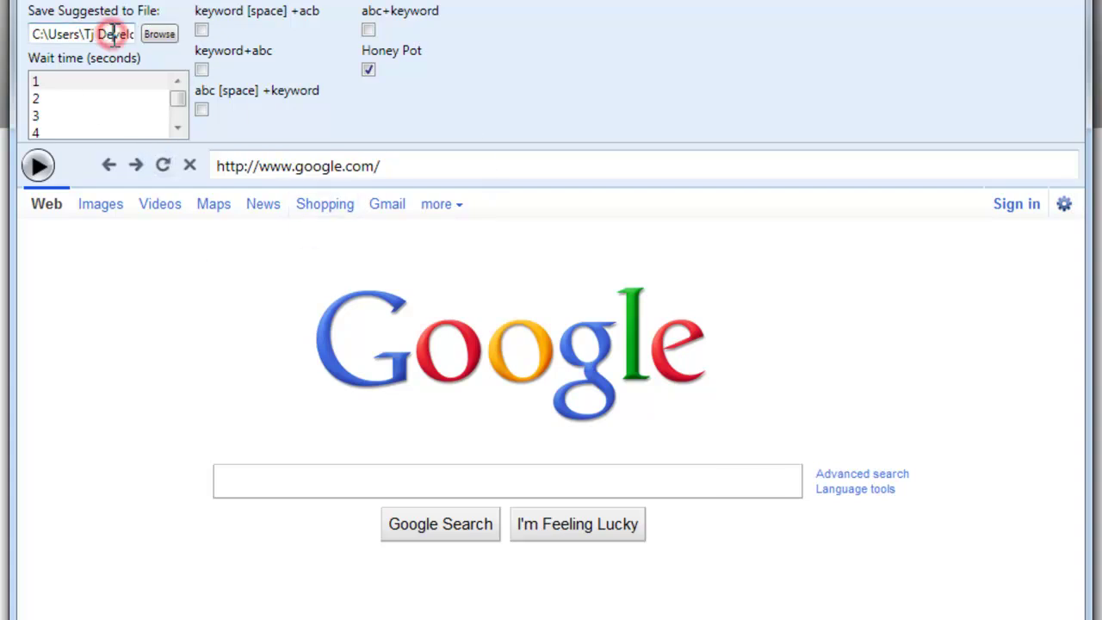
left_click(114, 35)
key("ctrl+a")
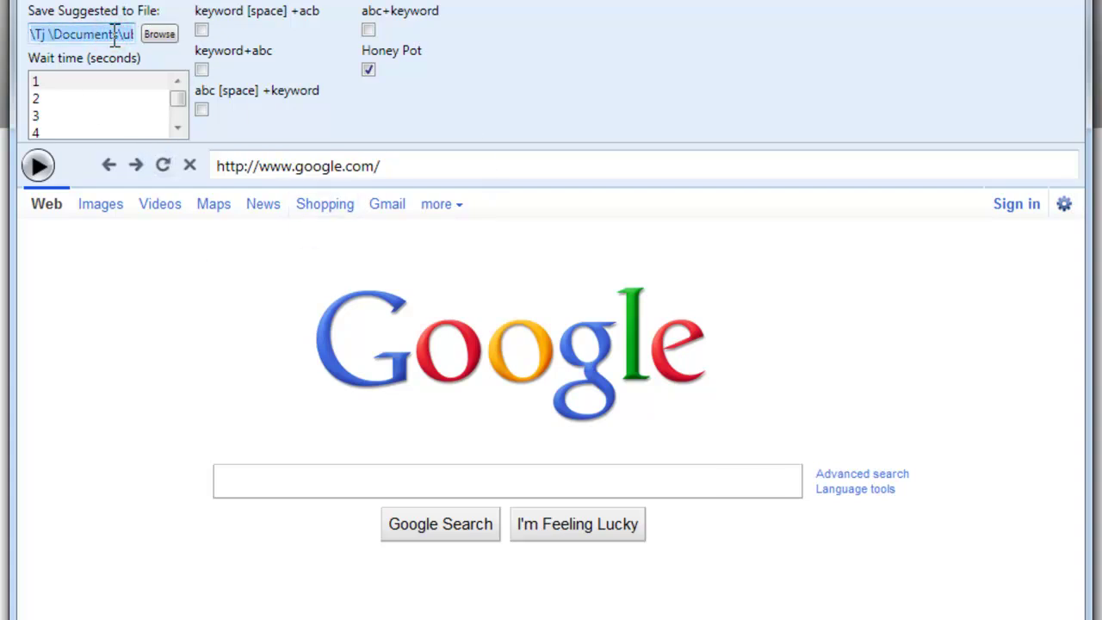
key("BackSpace")
left_click(159, 35)
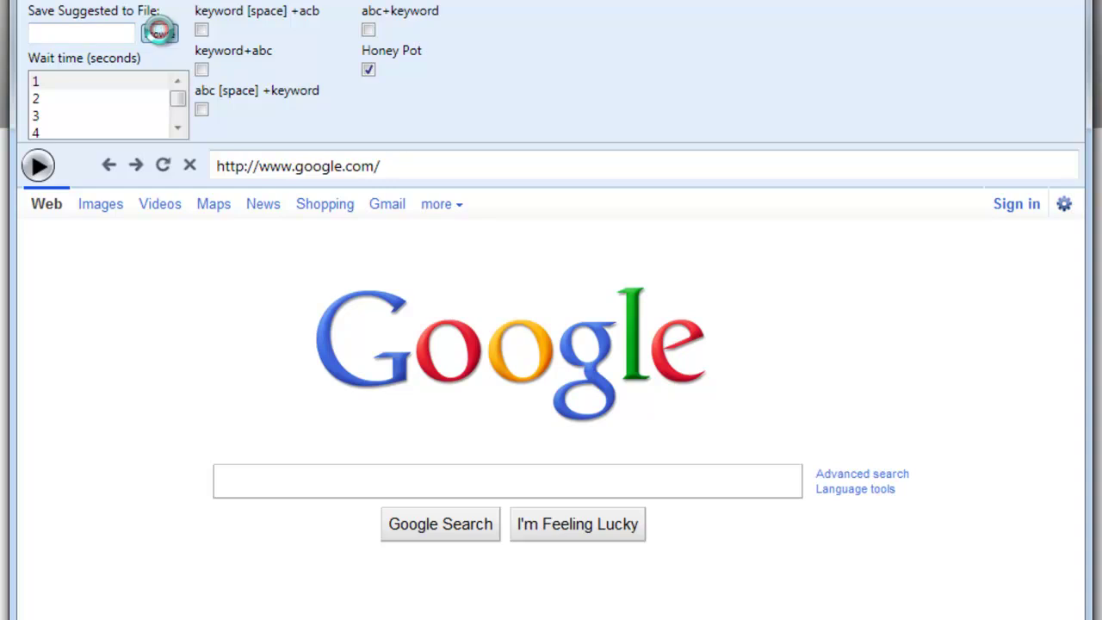
left_click(295, 408)
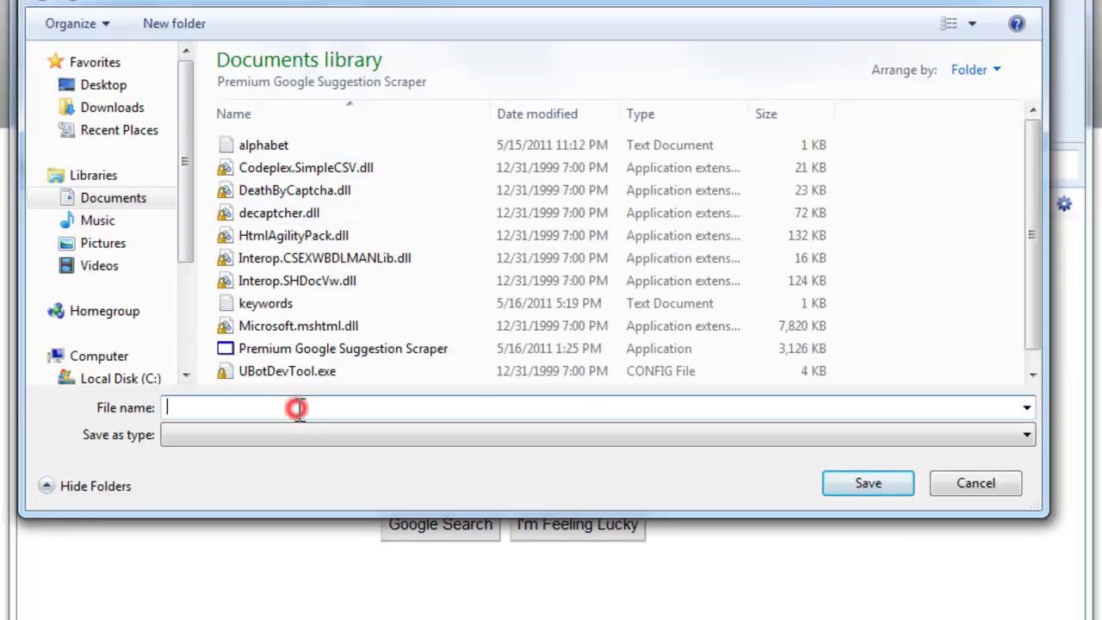
type("test")
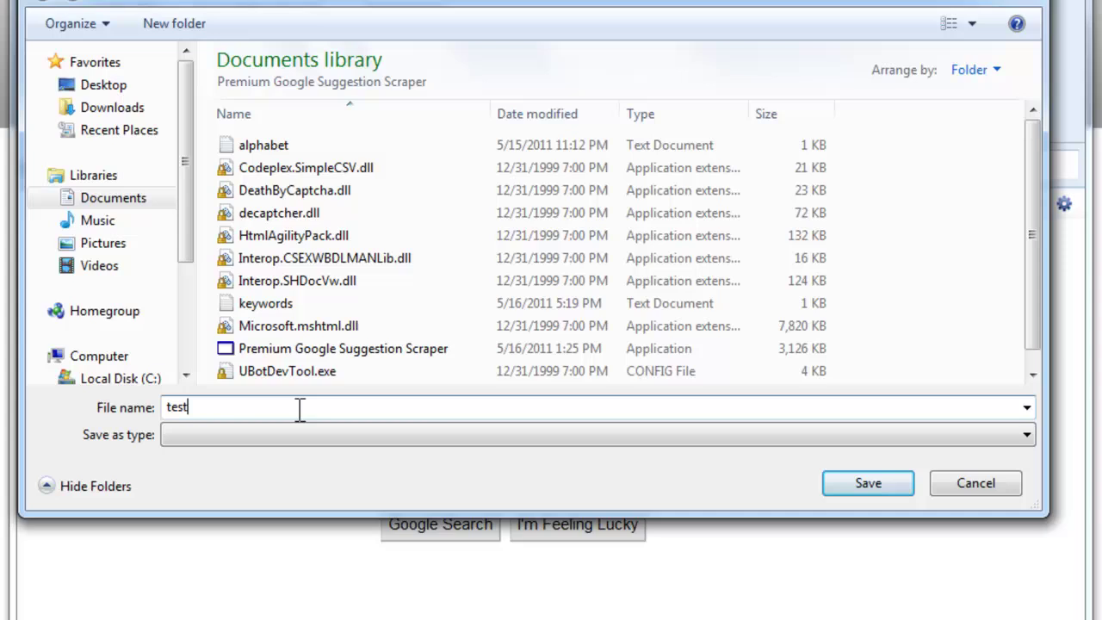
type(".txt")
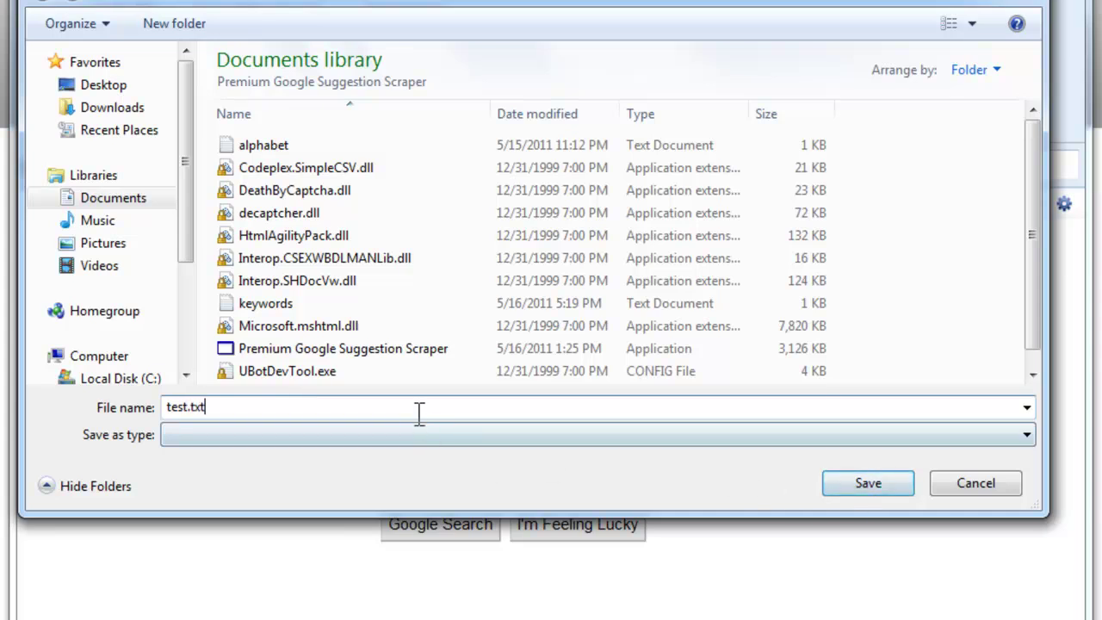
Step: Save the output file as test.txt and set the wait time to 2 seconds
left_click(877, 480)
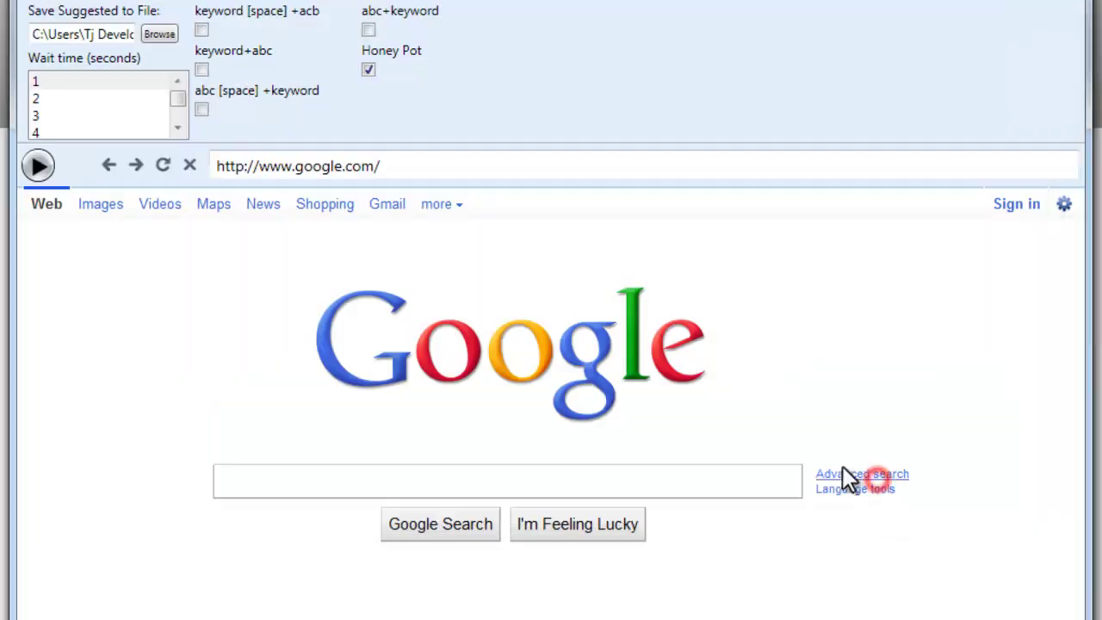
left_click(60, 113)
left_click(64, 100)
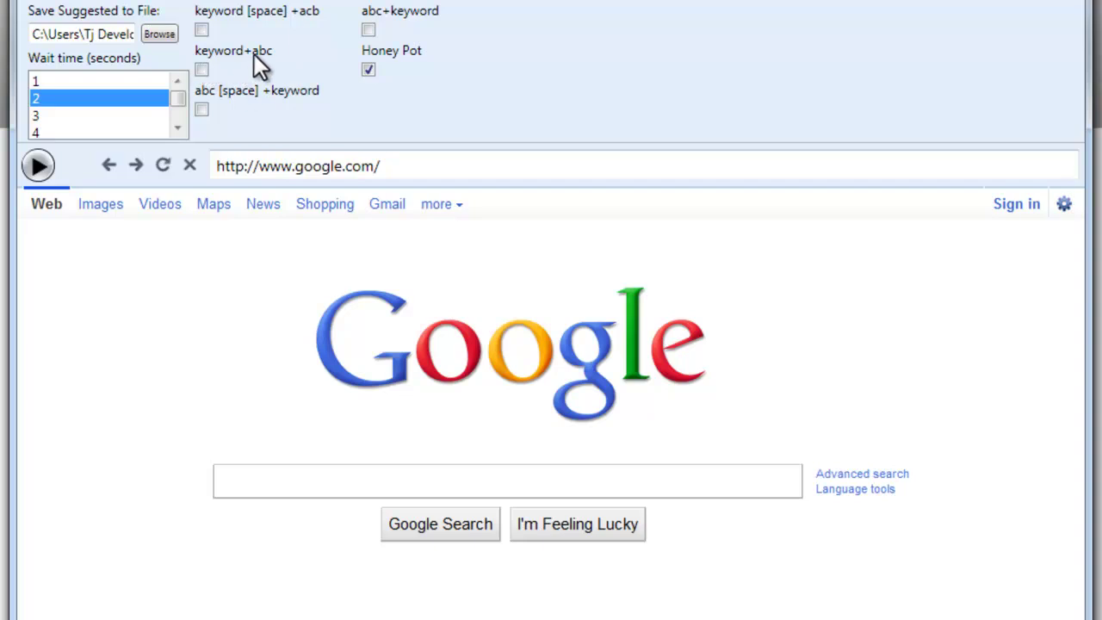
left_click(317, 485)
type("seo a")
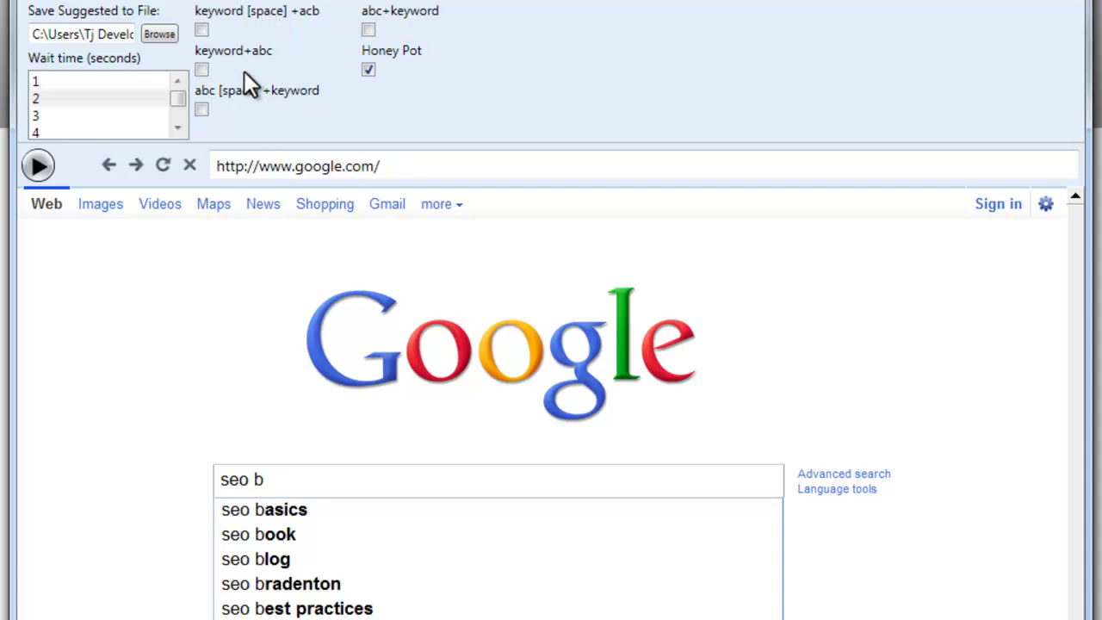
left_click(284, 479)
key("BackSpace")
key("BackSpace")
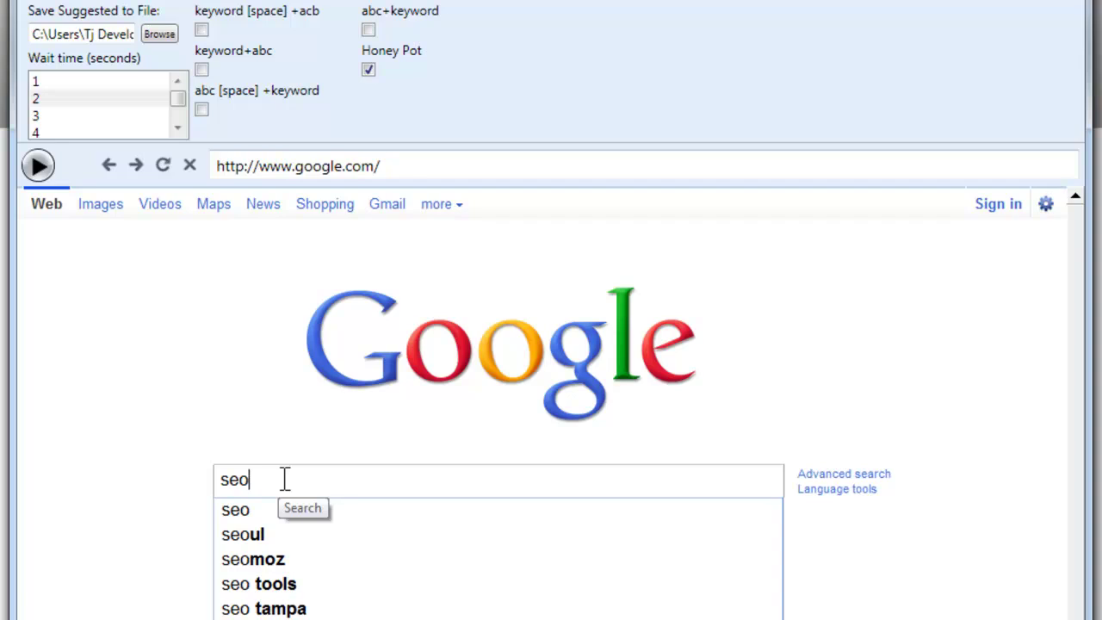
type("a")
key("BackSpace")
type("b")
key("BackSpace")
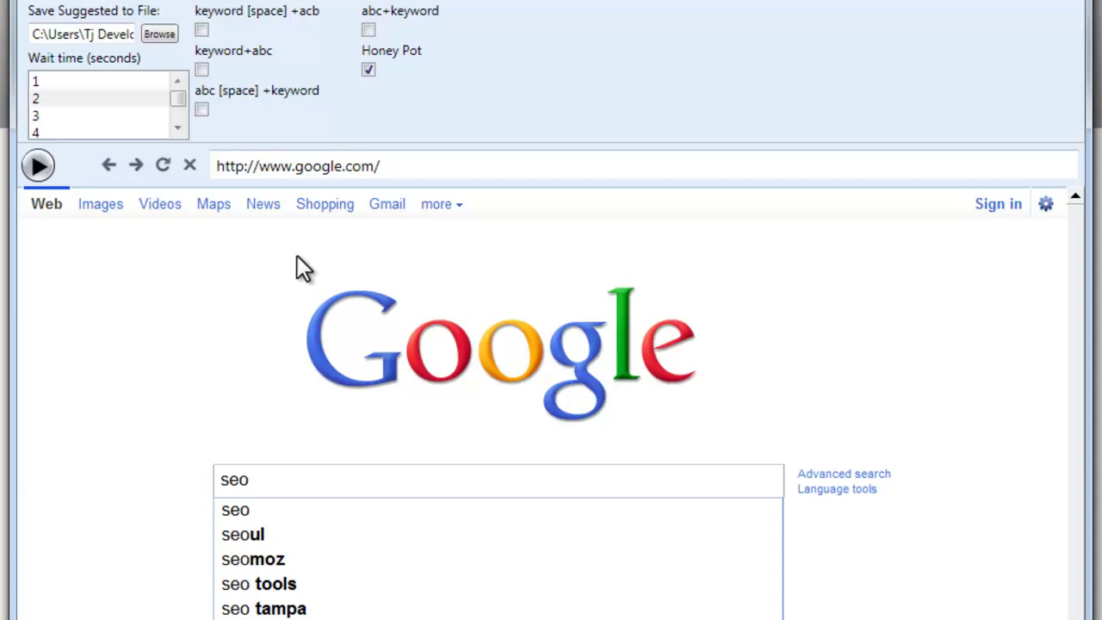
left_click(368, 69)
left_click_drag(266, 480, 189, 485)
type("a seo")
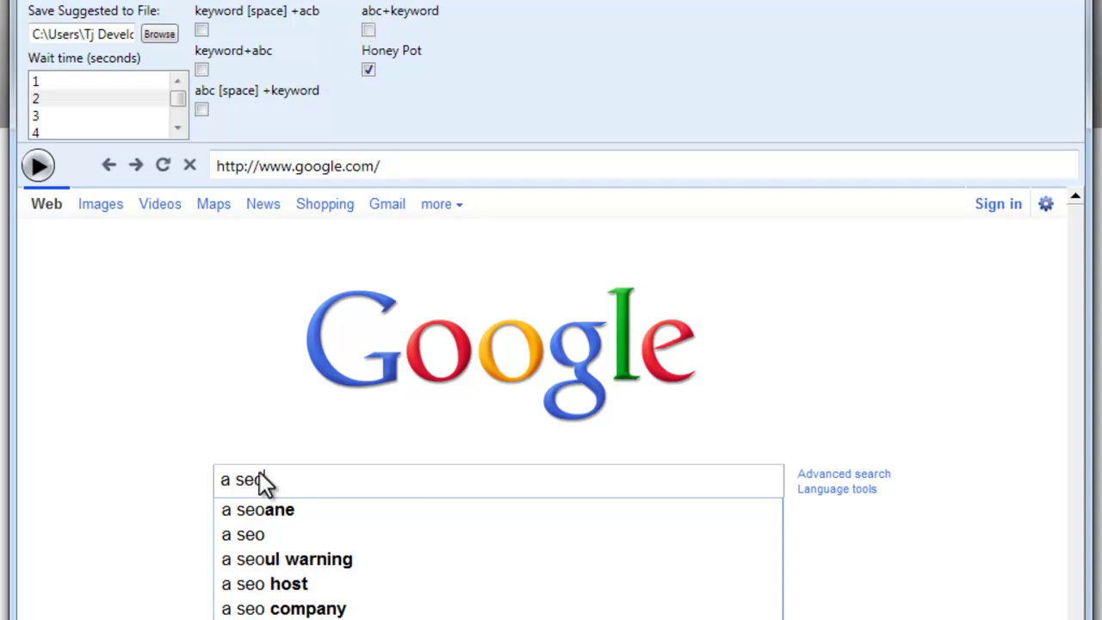
left_click_drag(295, 481, 191, 484)
type("aseo")
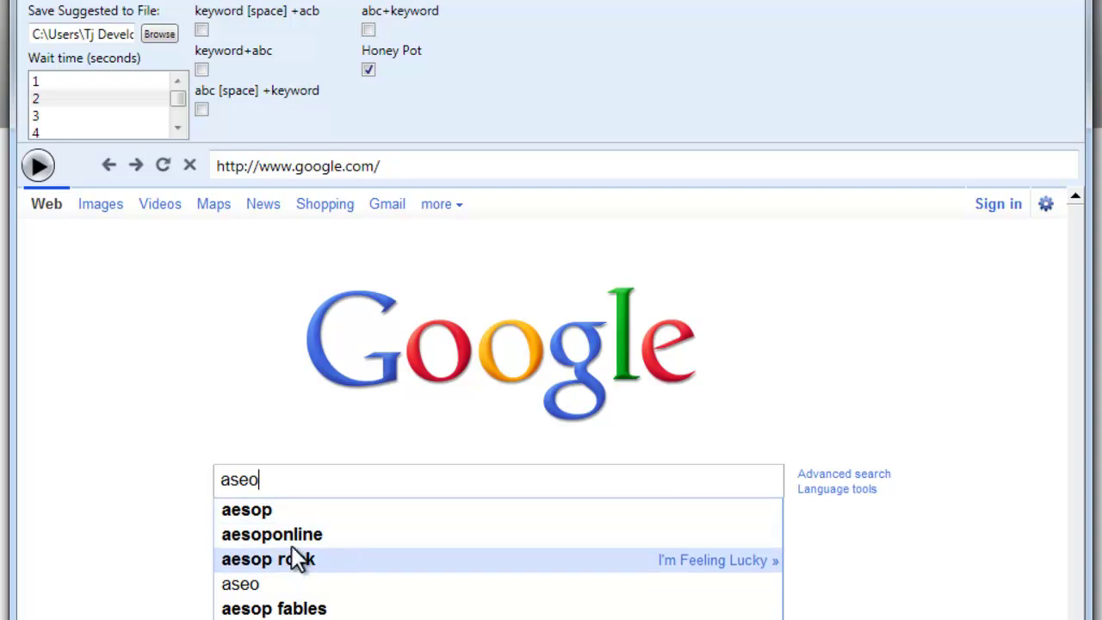
left_click_drag(277, 481, 226, 480)
key("BackSpace")
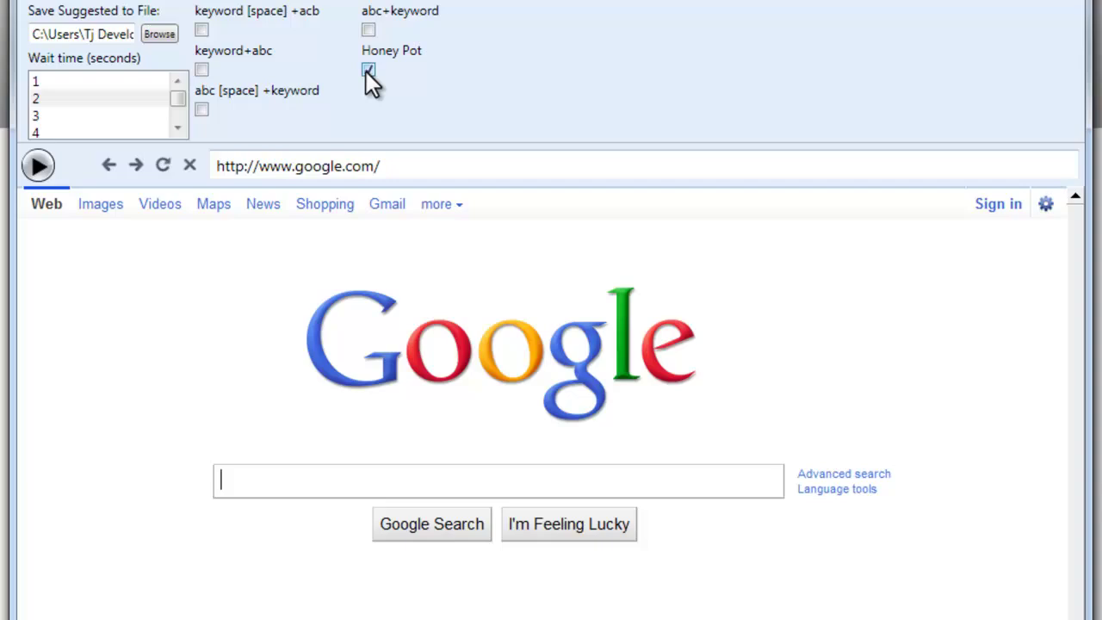
Step: Type and edit 'seo' variations in the Google search box, then clear it
left_click(273, 475)
type("seo e")
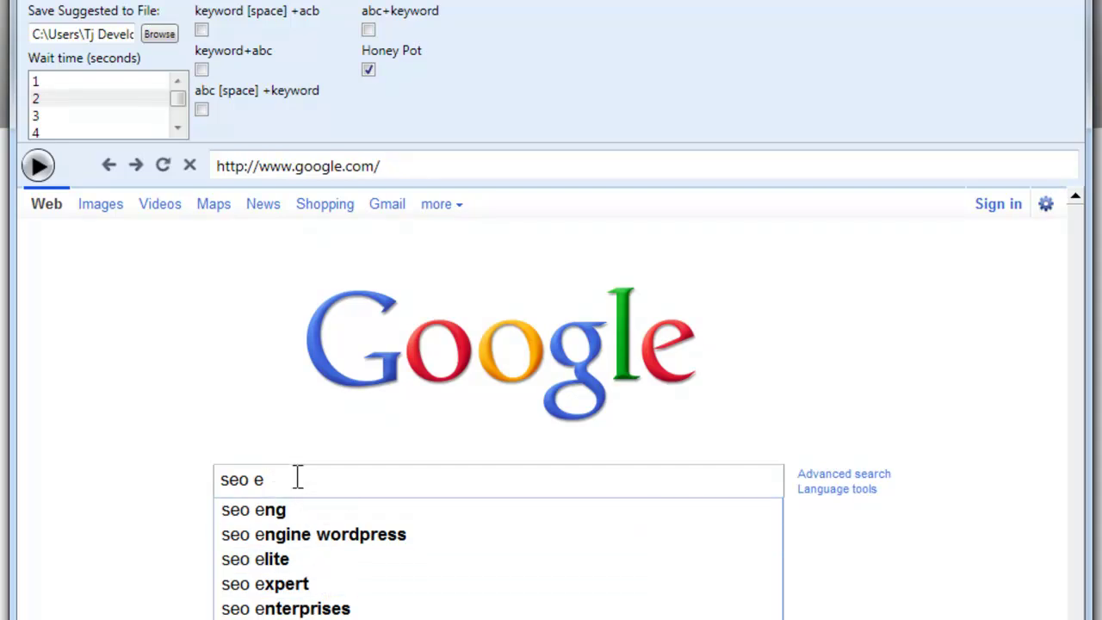
key("BackSpace")
key("BackSpace")
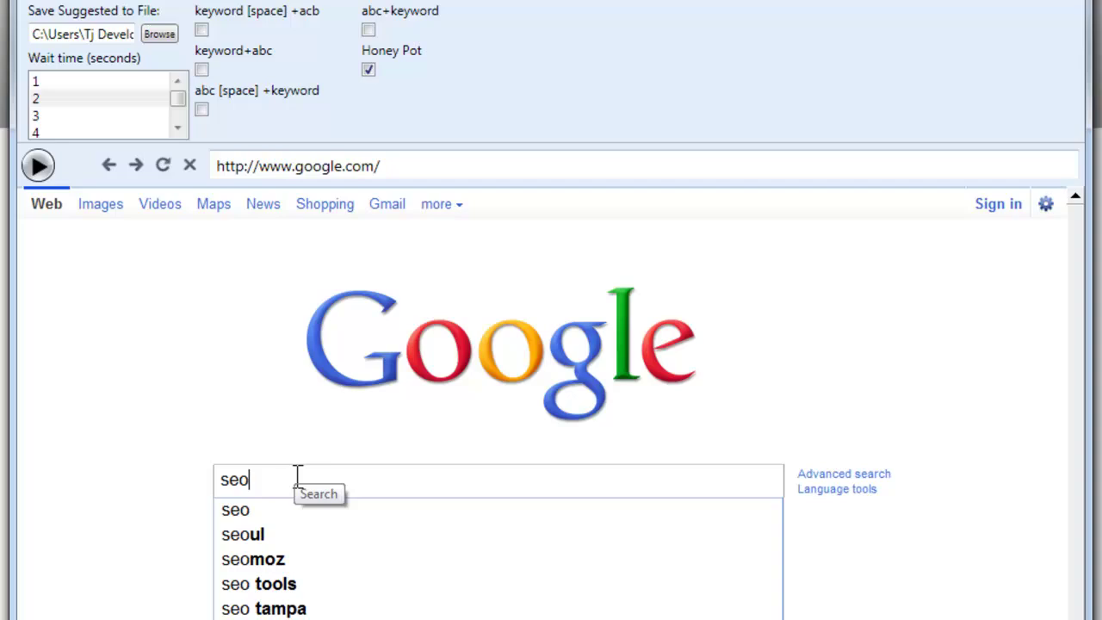
key("Left")
key("Left")
key("Left")
type("e")
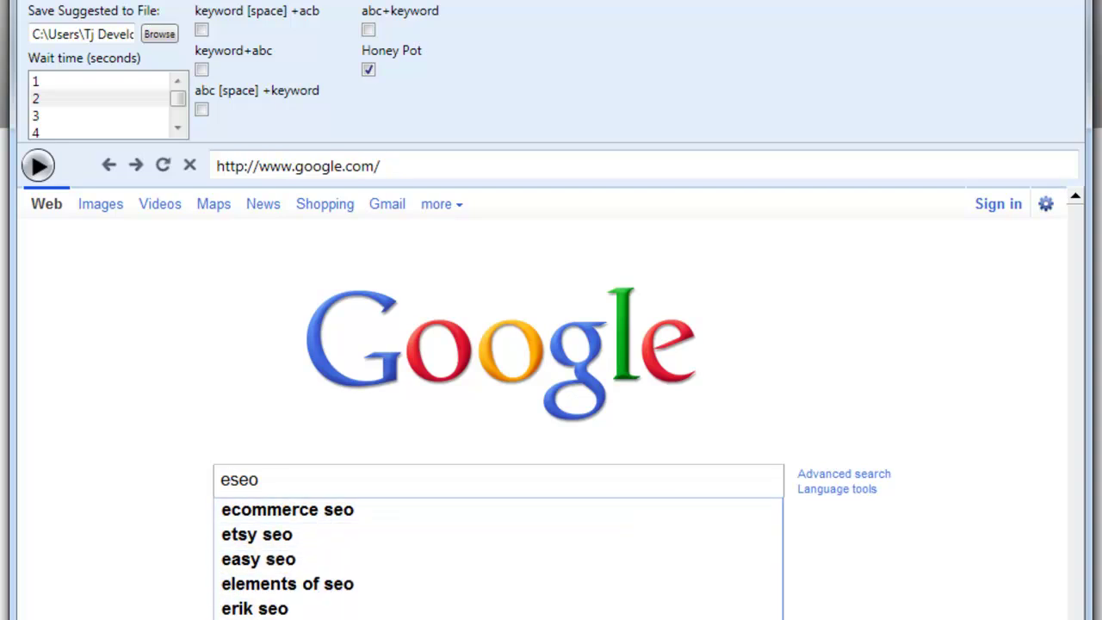
left_click_drag(279, 475, 216, 485)
key("BackSpace")
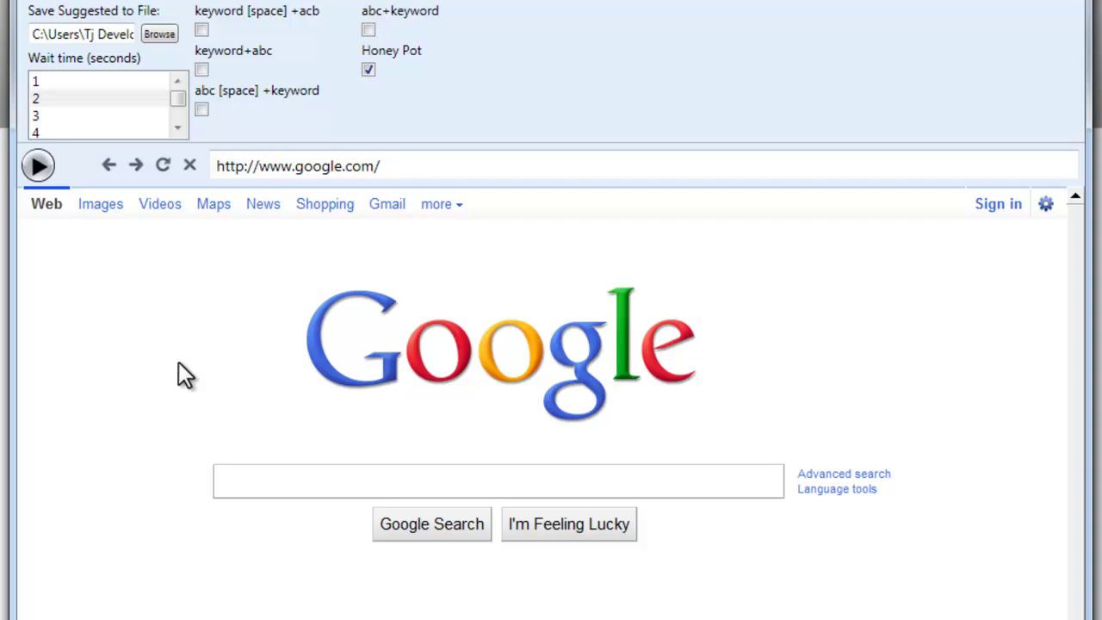
Step: Toggle the keyword [space] +acb and Honey Pot checkboxes and set a 2-second wait
left_click(201, 31)
left_click(368, 70)
left_click(369, 70)
left_click(62, 97)
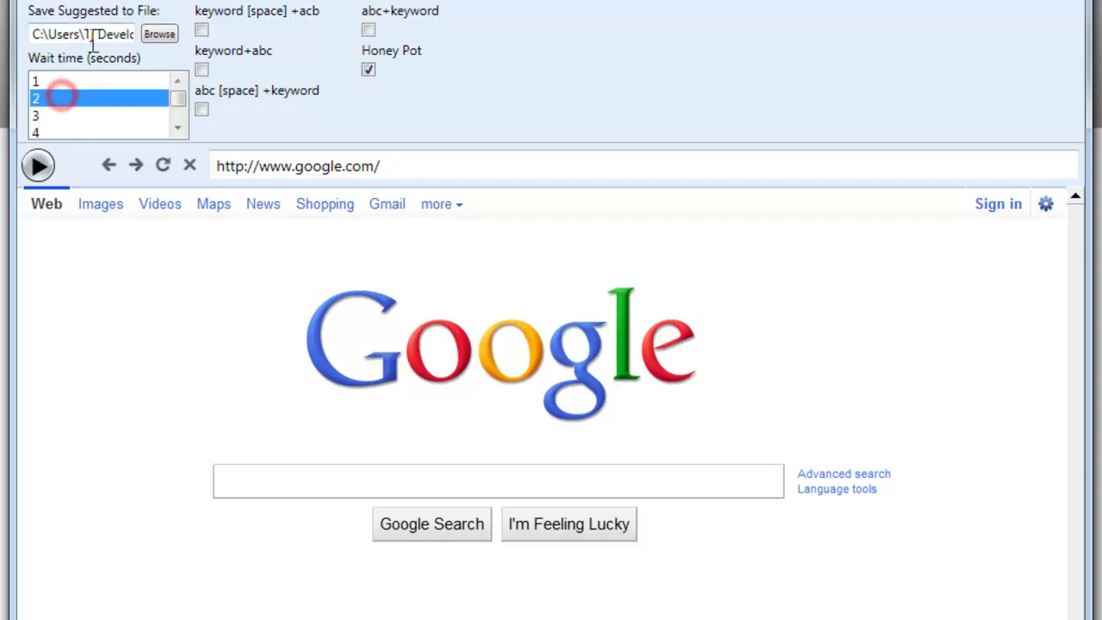
Step: Run the Honey Pot scrape until test.txt lists seo suggestions through blake seo
left_click(39, 164)
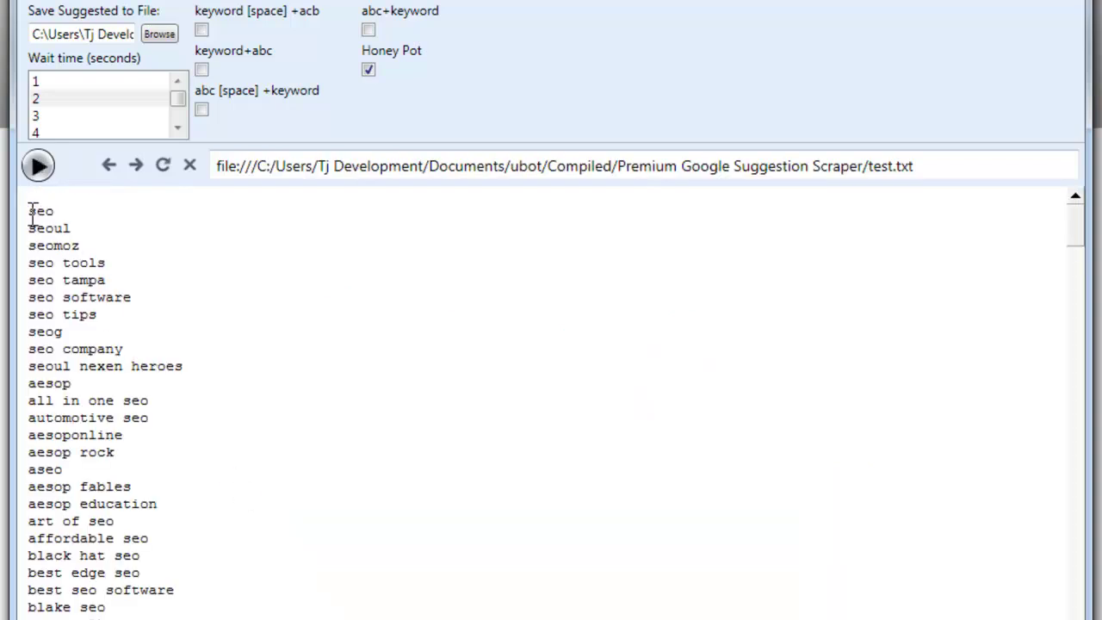
Step: Scroll through the scraped seo suggestion list in the scraper's results
left_click_drag(30, 211, 270, 560)
left_click_drag(1072, 232, 1067, 285)
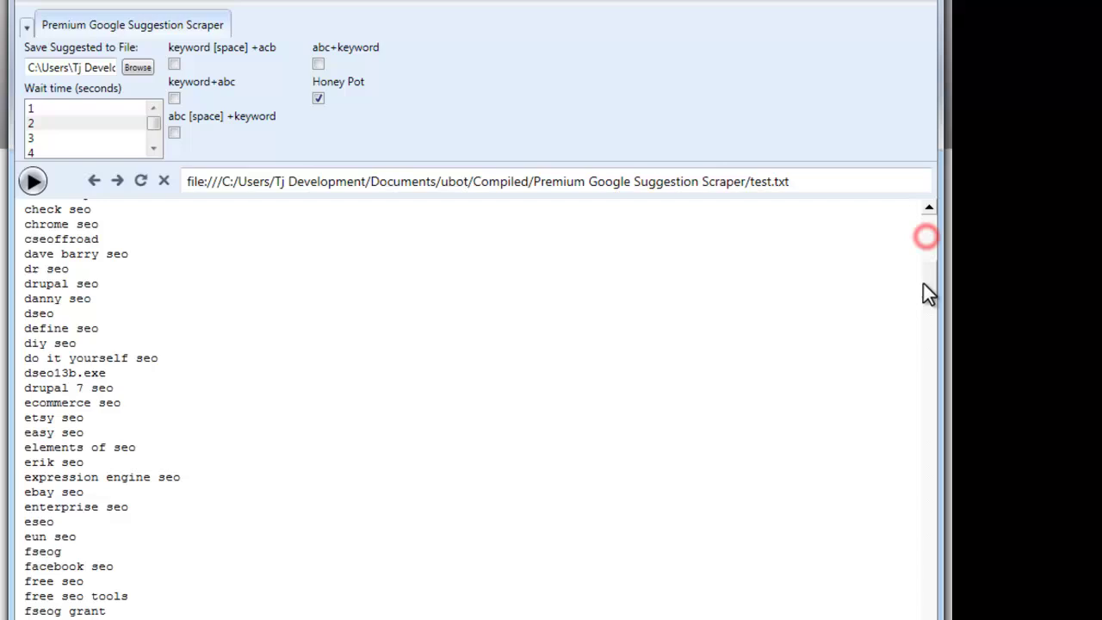
left_click_drag(922, 282, 913, 351)
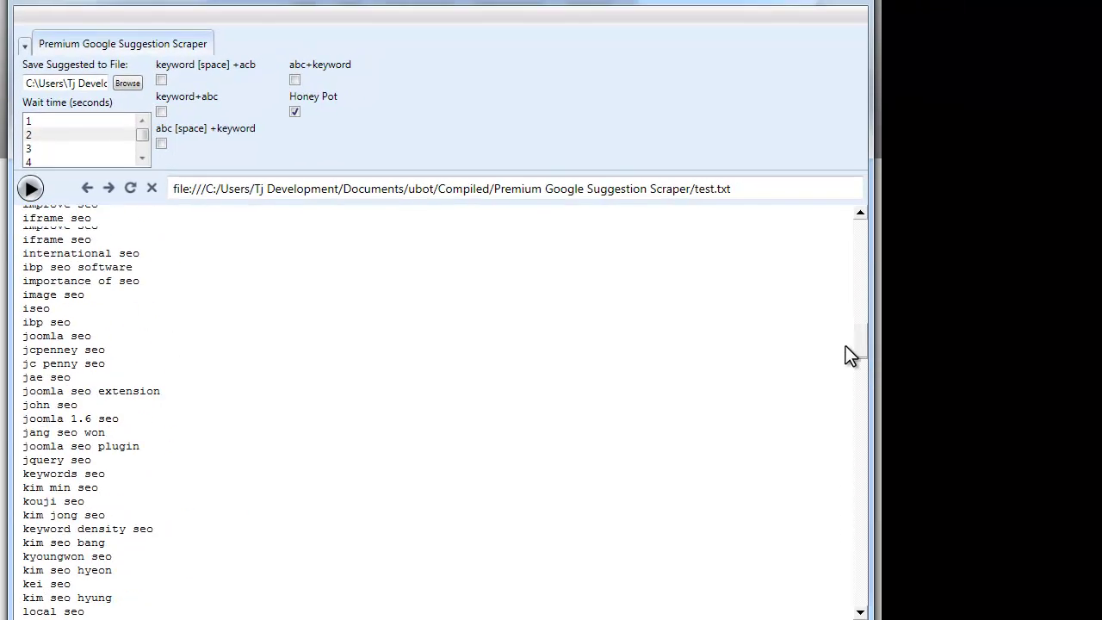
left_click_drag(846, 348, 847, 207)
left_click(285, 397)
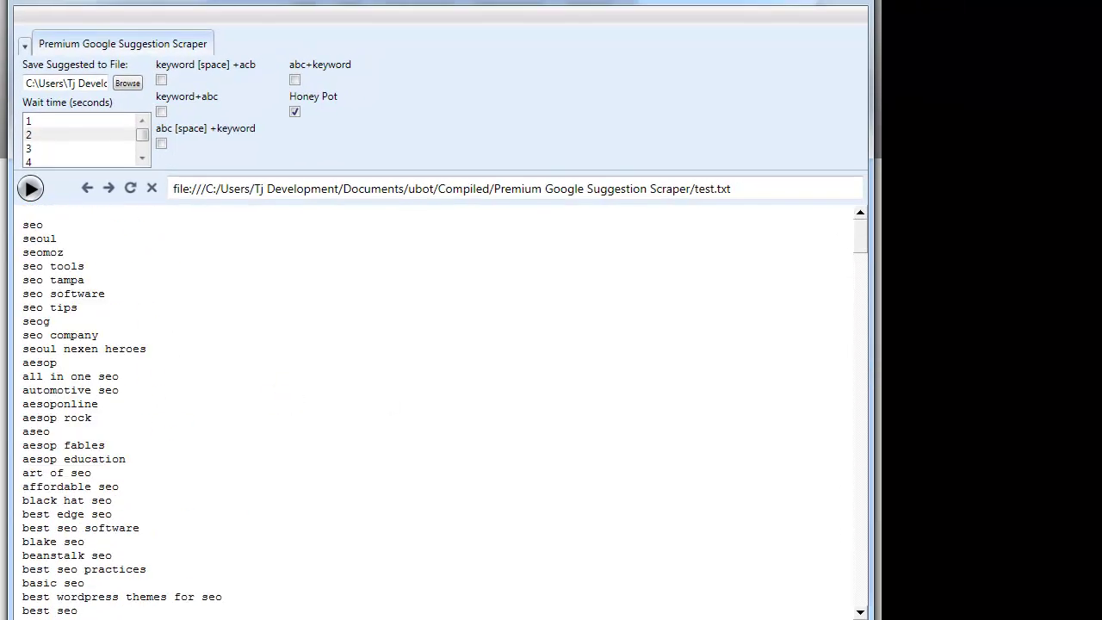
key("alt+Tab")
Step: Open test.txt in Notepad, scroll through the saved seo keywords, and close it
double_click(242, 298)
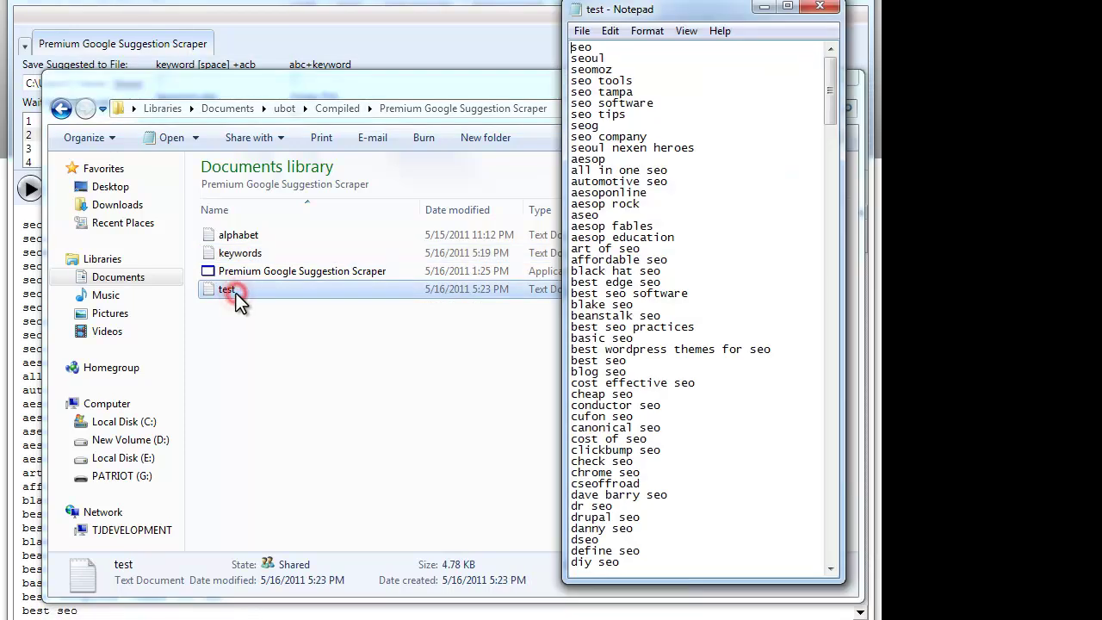
left_click_drag(689, 16, 528, 19)
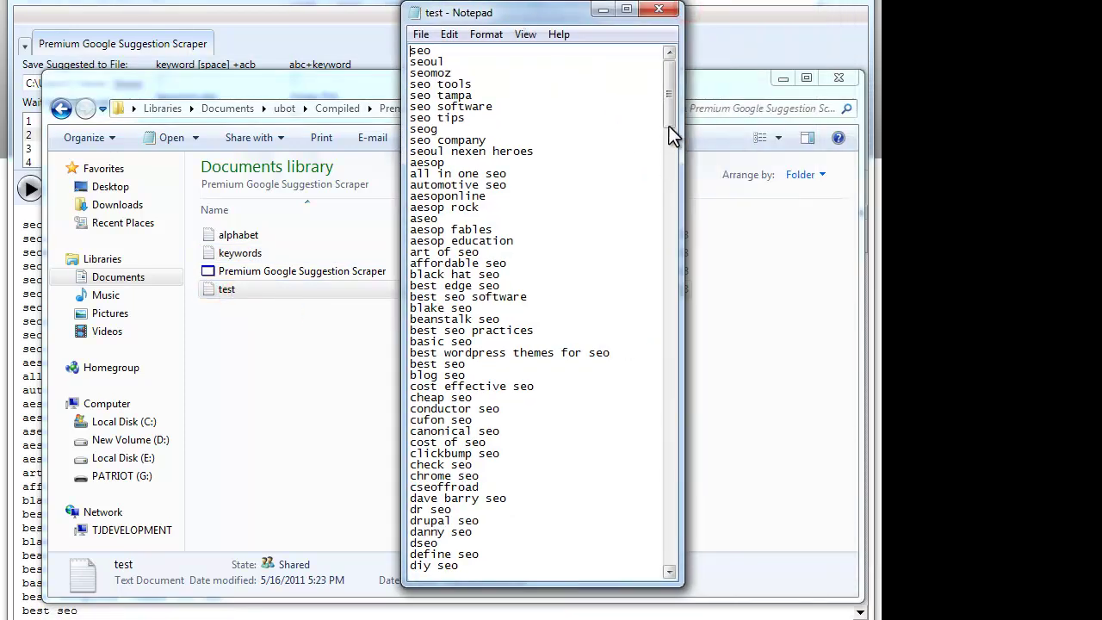
left_click_drag(669, 121, 672, 277)
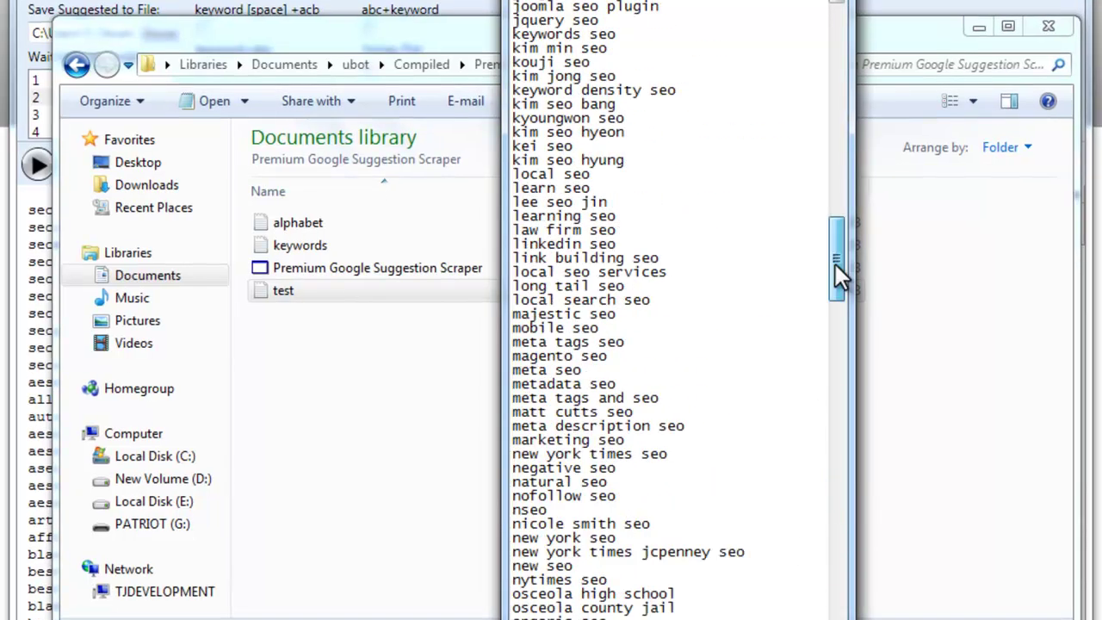
left_click_drag(840, 274, 840, 52)
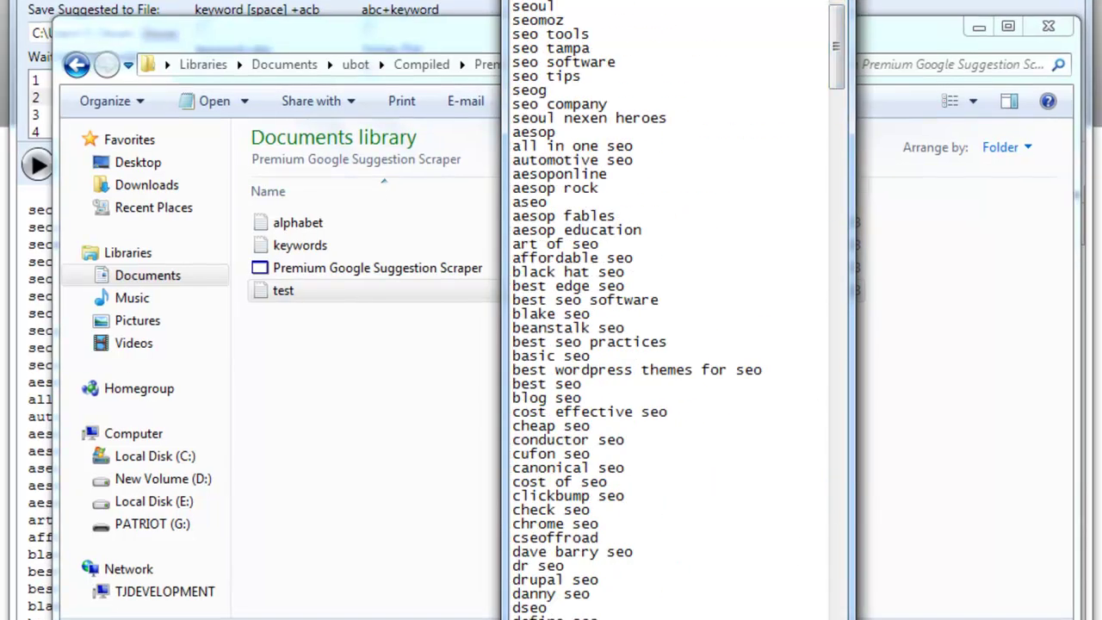
key("alt+F4")
Step: Close the scraper folder, then swap Honey Pot mode for keyword [space] +acb mode
left_click(1042, 27)
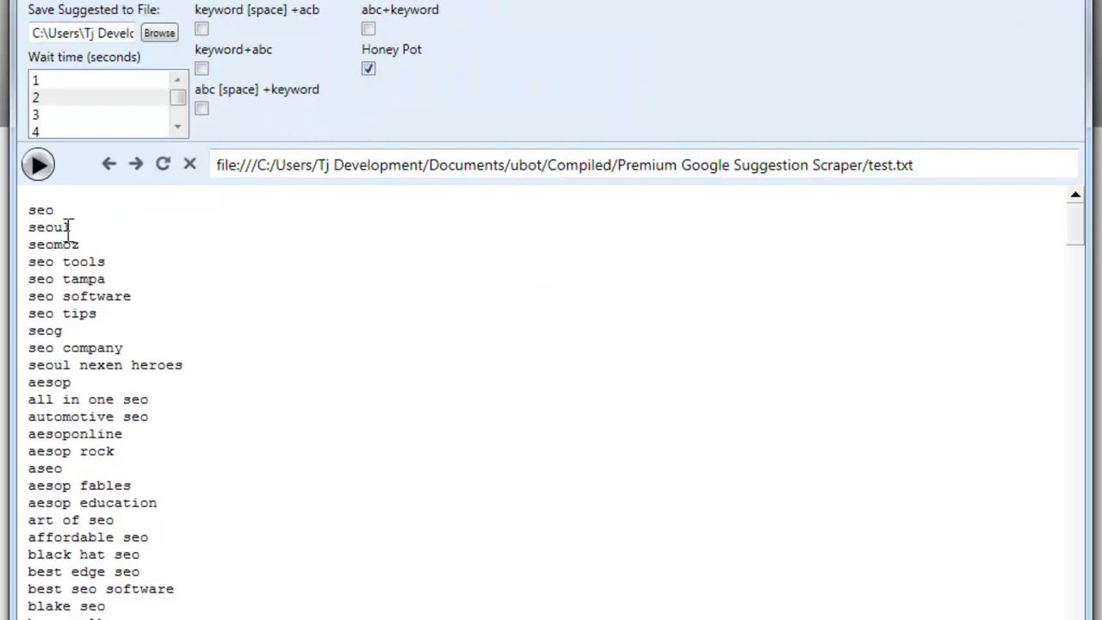
left_click(67, 509)
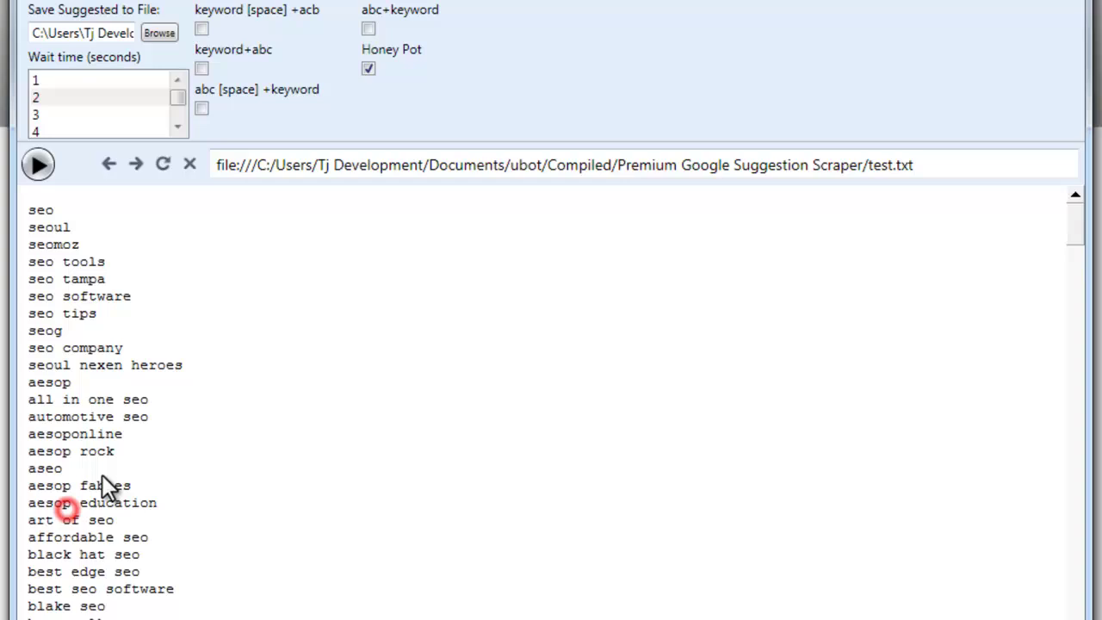
left_click_drag(1076, 222, 1048, 290)
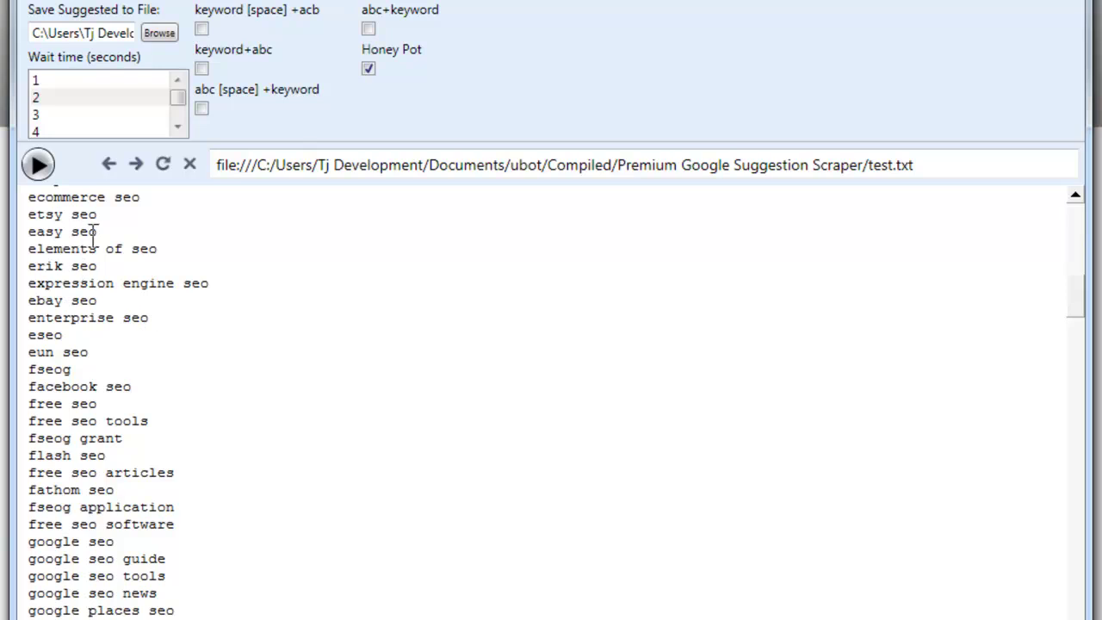
left_click_drag(78, 230, 29, 231)
left_click(368, 69)
left_click(202, 29)
Step: Set a 2-second wait and run the keyword [space] +acb scrape, yielding entries like seo aware
left_click(215, 165)
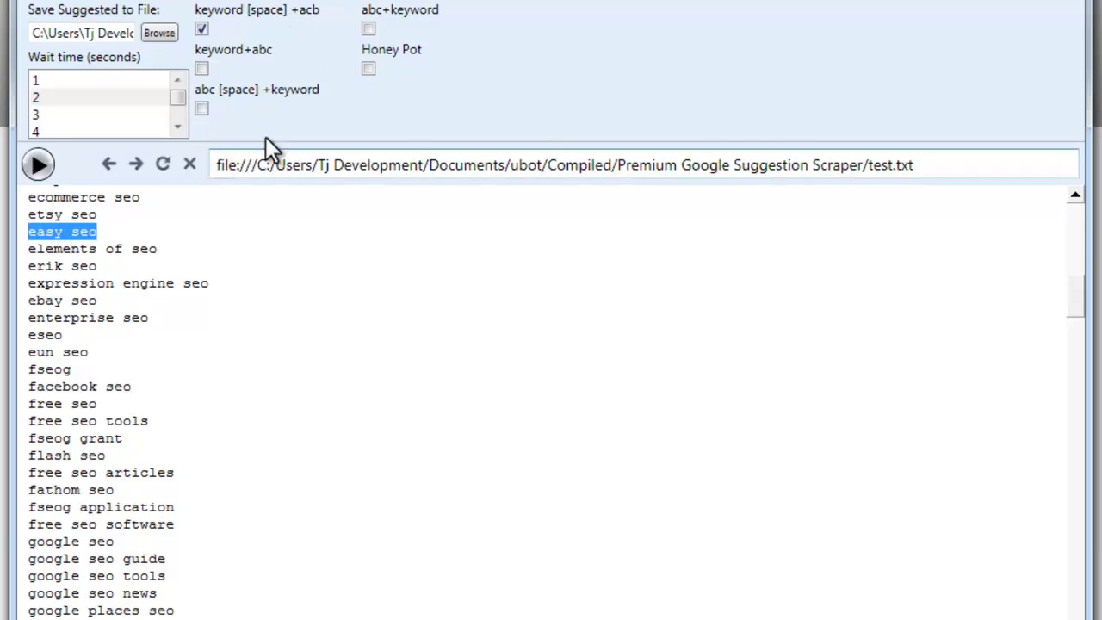
left_click(48, 99)
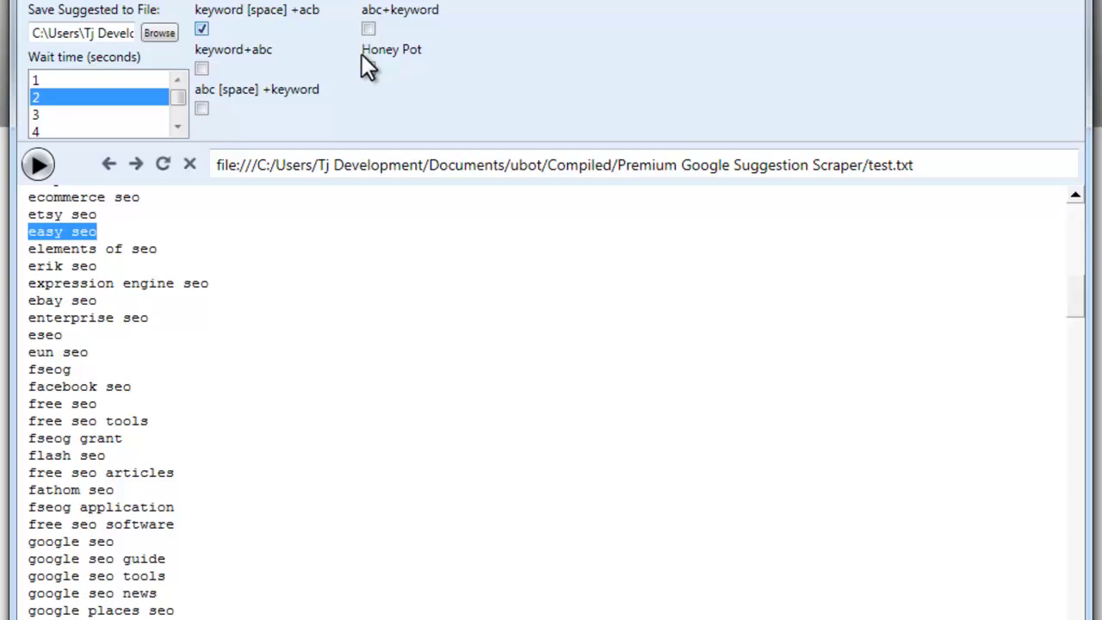
left_click(37, 164)
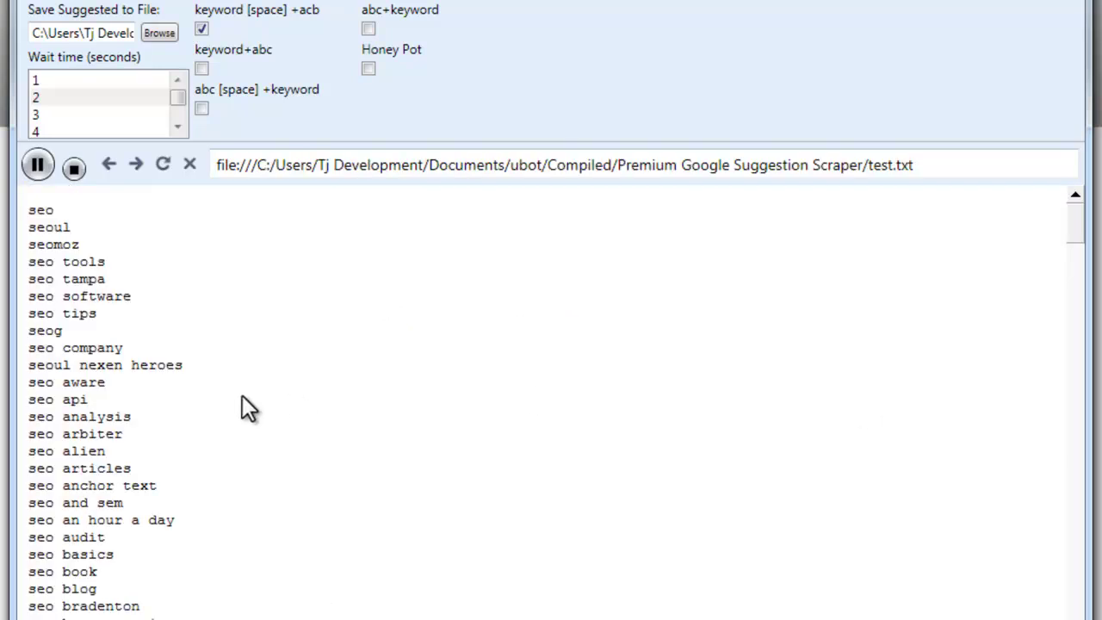
Step: Review the seo suggestions in test.txt by highlighting the lines from seo eng to seo education
left_click_drag(1077, 219, 1095, 269)
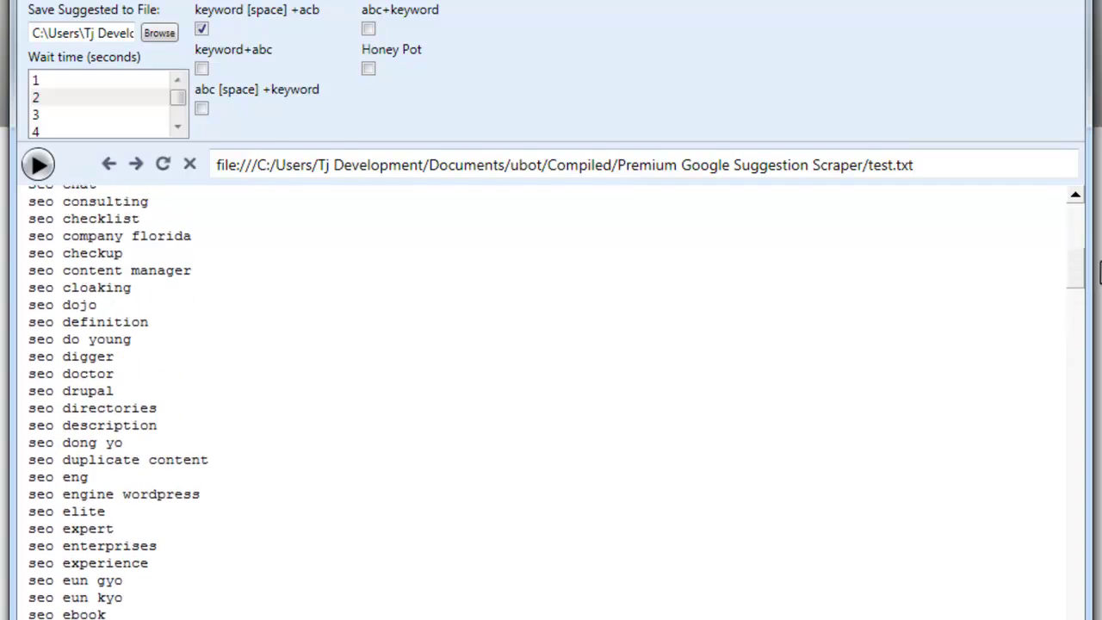
scroll(230, 461, "down", 3)
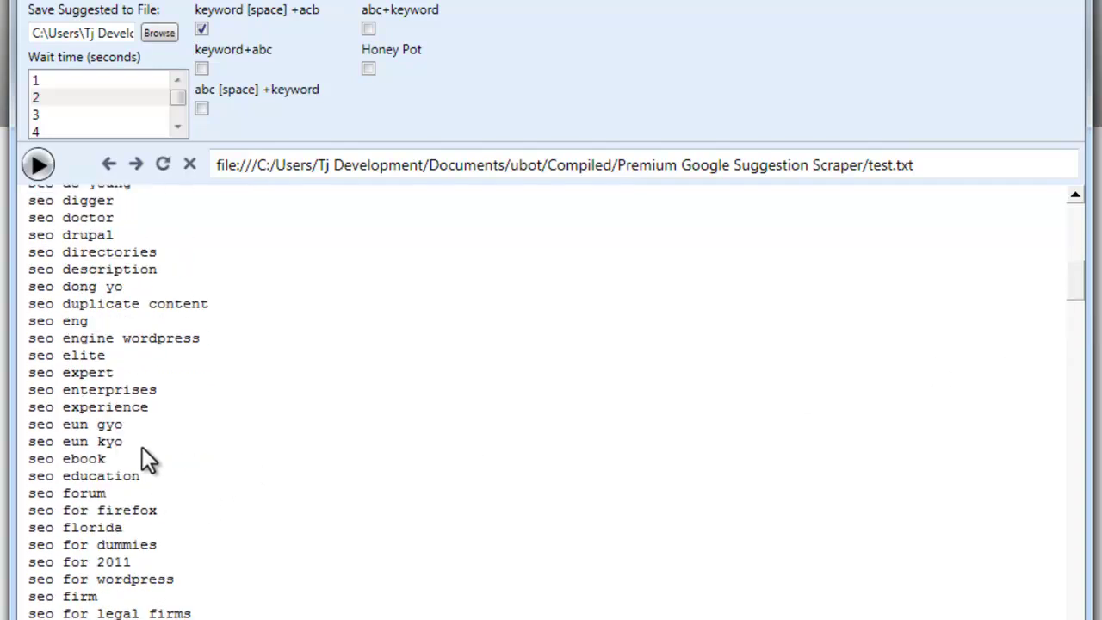
left_click_drag(153, 474, 5, 324)
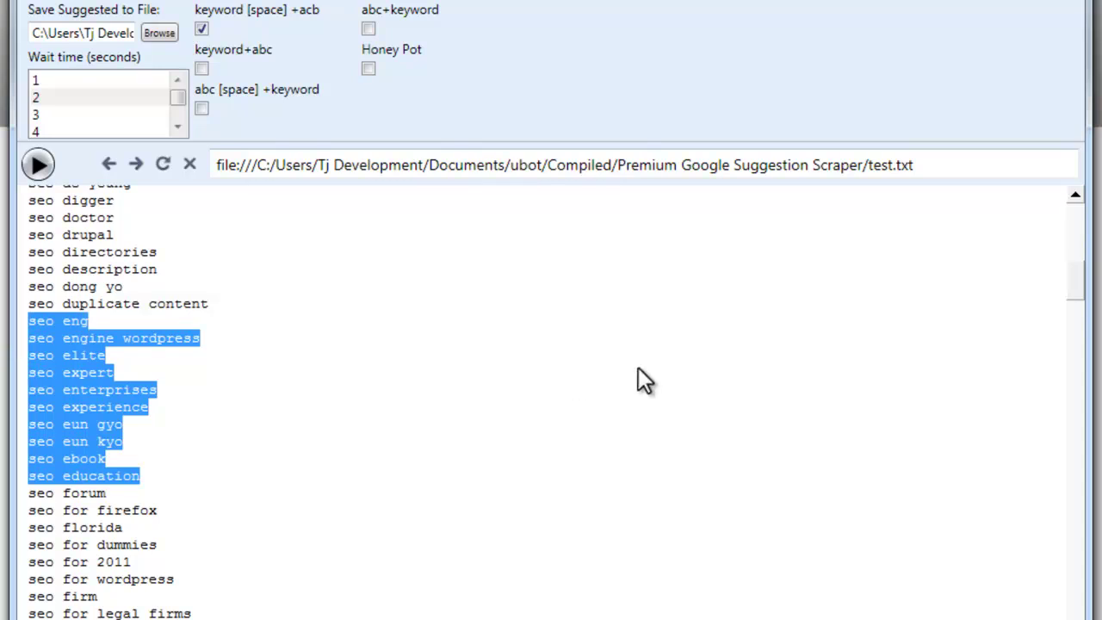
left_click(548, 299)
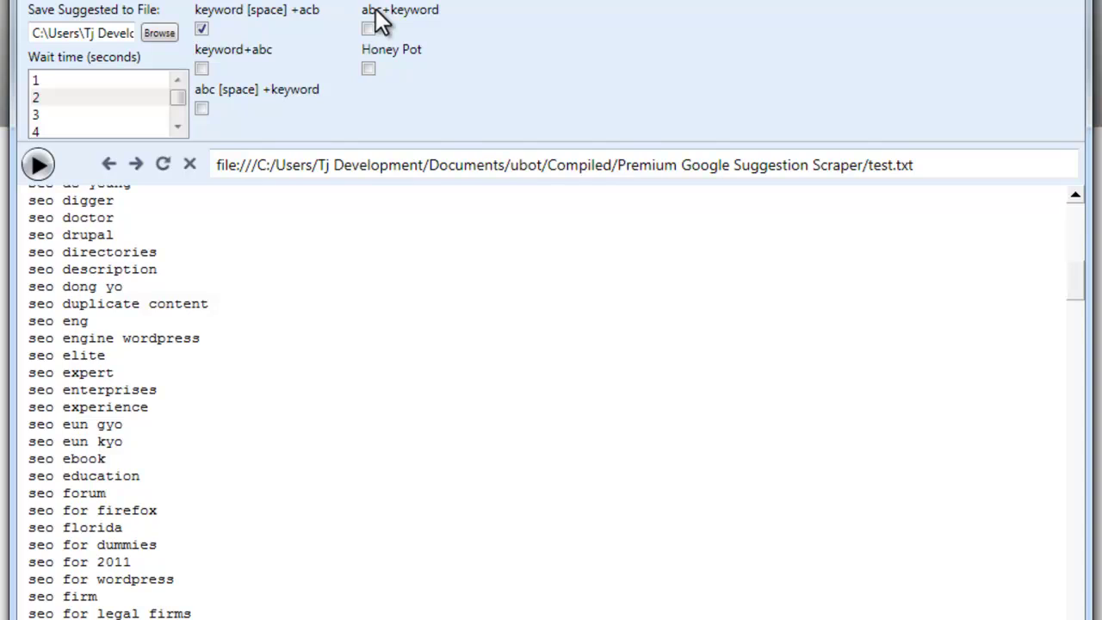
Step: Switch the scrape mode from keyword [space] +acb to abc+keyword and select the current address
left_click(201, 30)
left_click(369, 29)
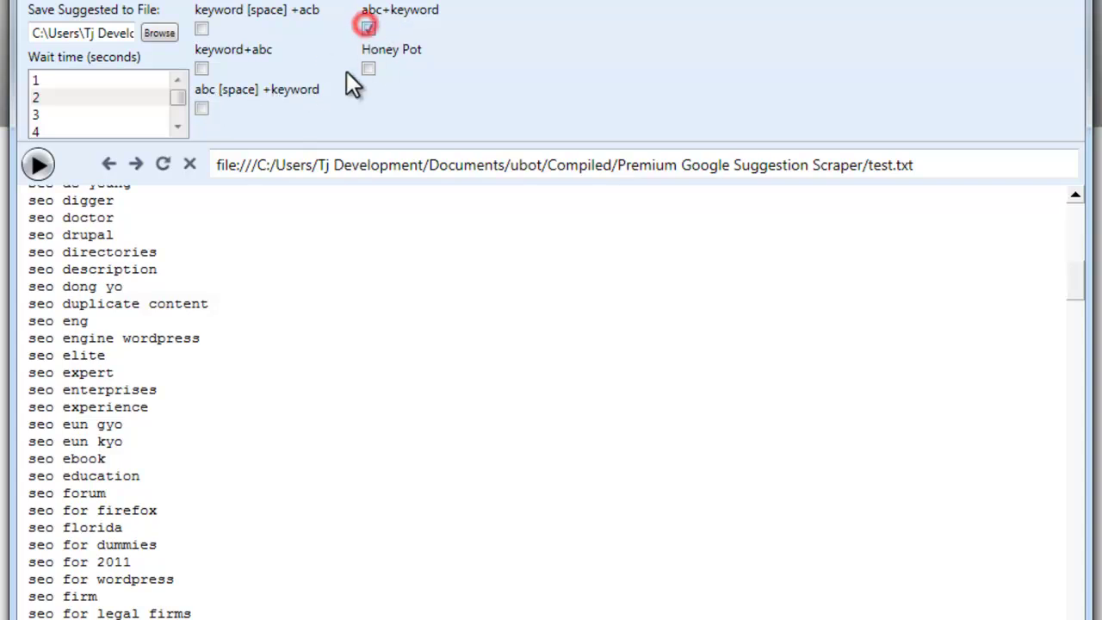
left_click_drag(216, 165, 1031, 182)
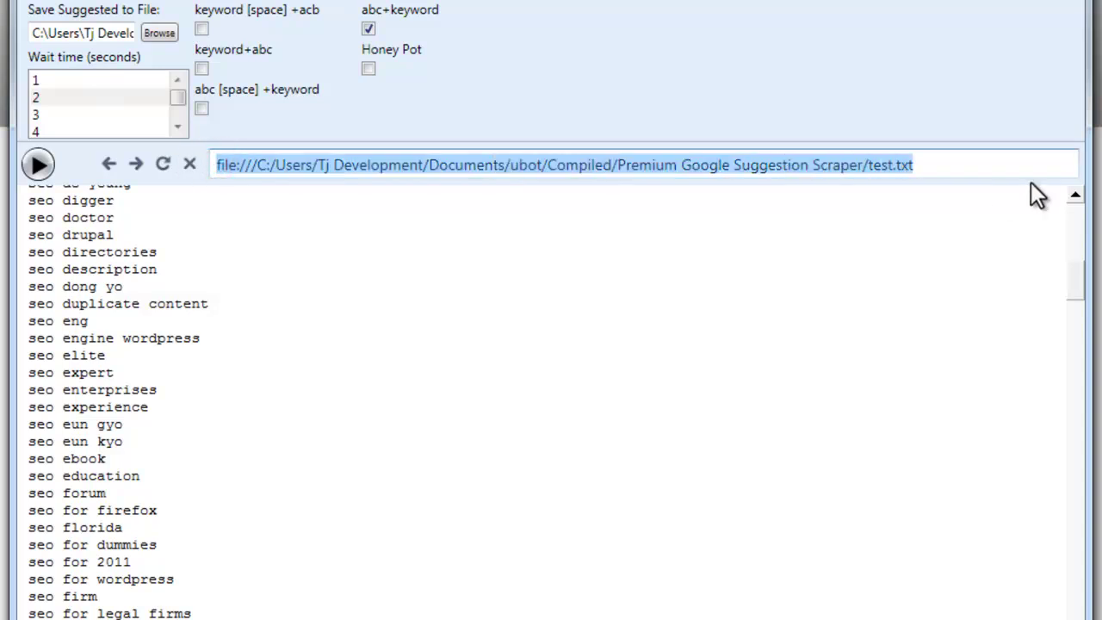
Step: Load google.com in the built-in browser and enter 'eseo' in the Google search box
type("google.com")
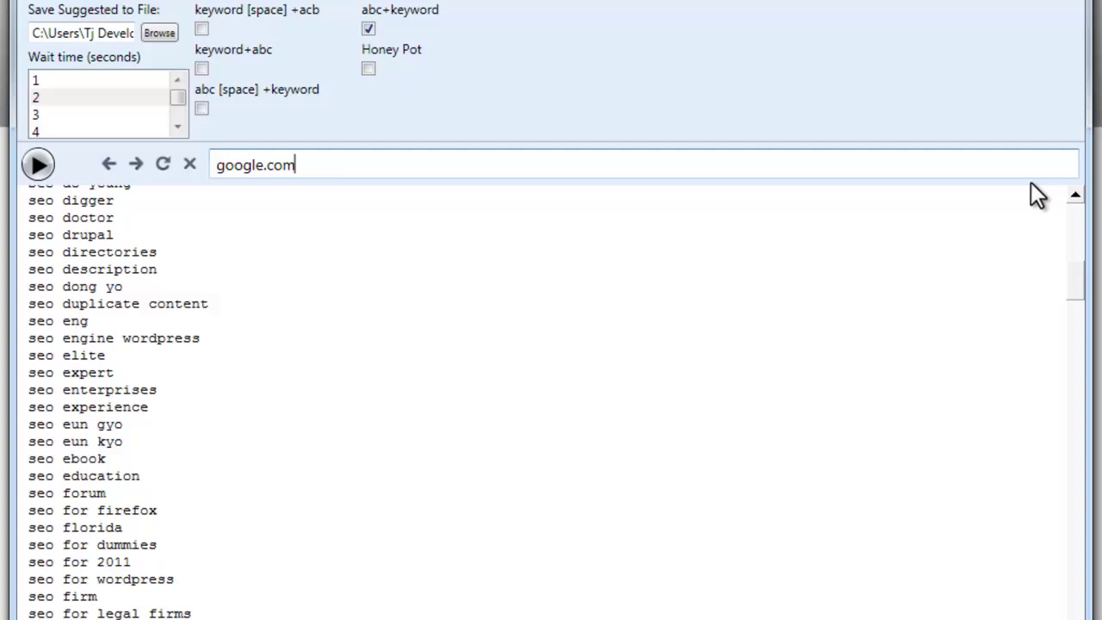
key("Return")
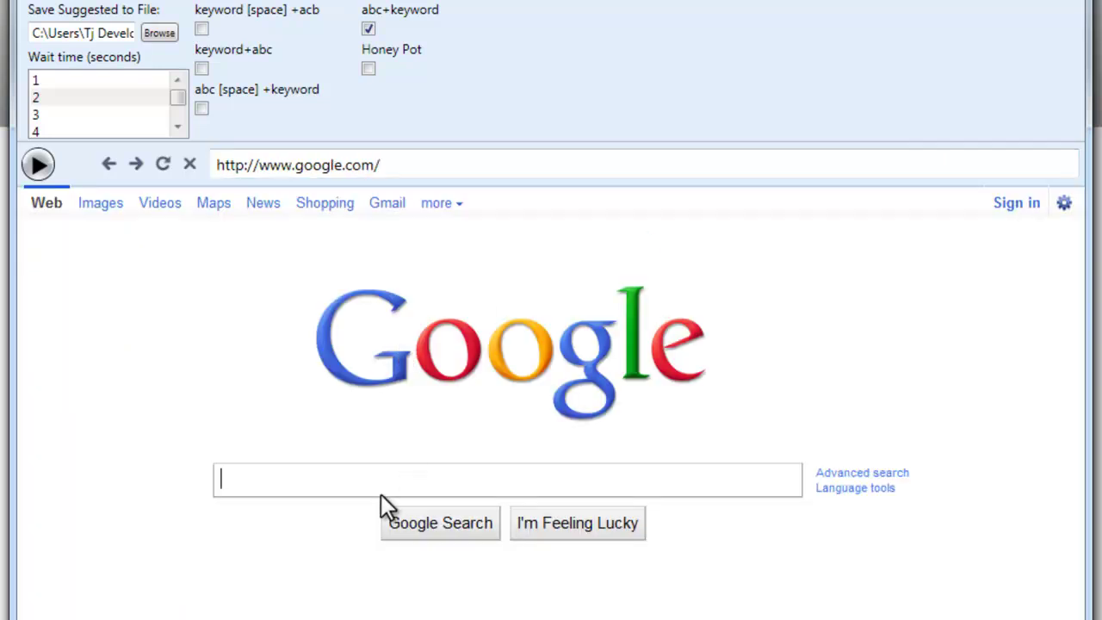
left_click(359, 479)
type("eseo")
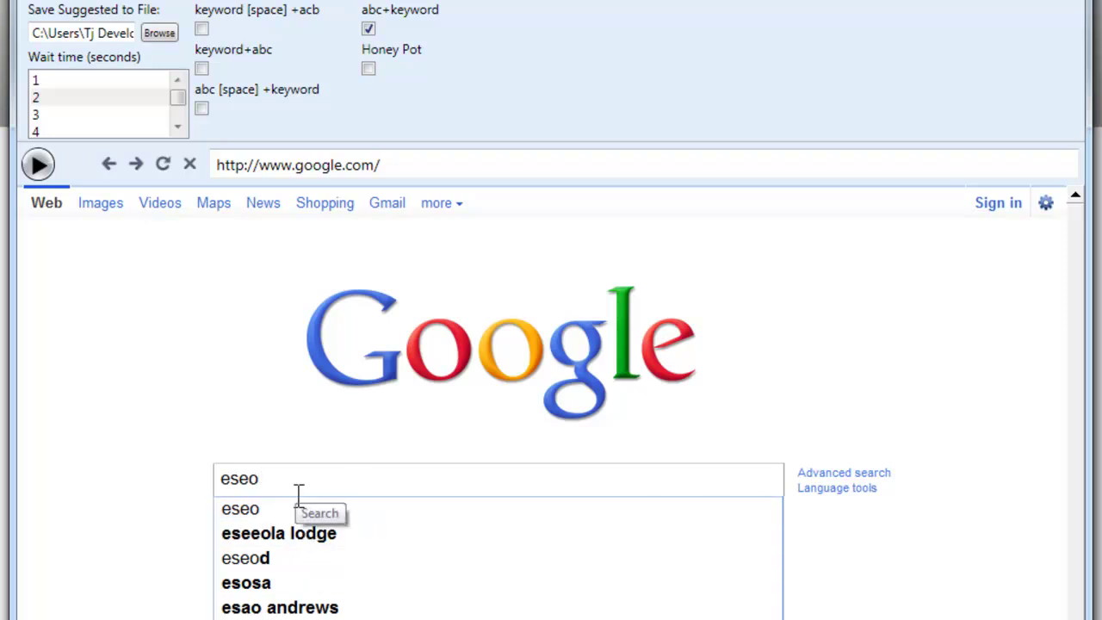
Step: Retype the search as 'seo', prefix it with 'e' to preview suggestions, then dismiss the list
key("BackSpace")
key("BackSpace")
key("BackSpace")
key("BackSpace")
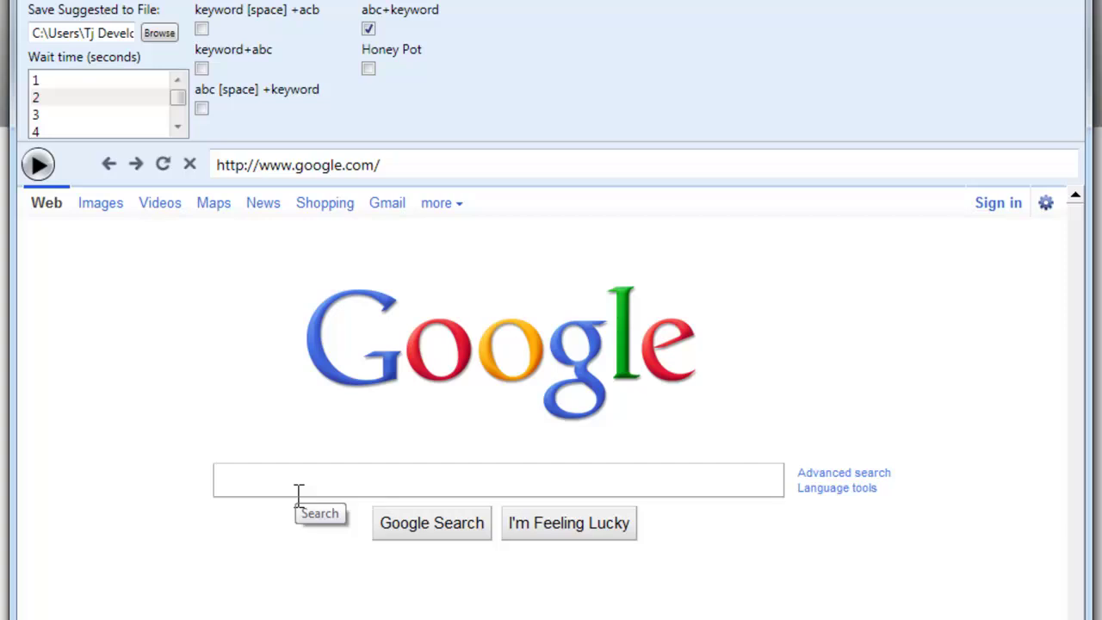
type("seo")
key("Left")
key("Left")
key("Left")
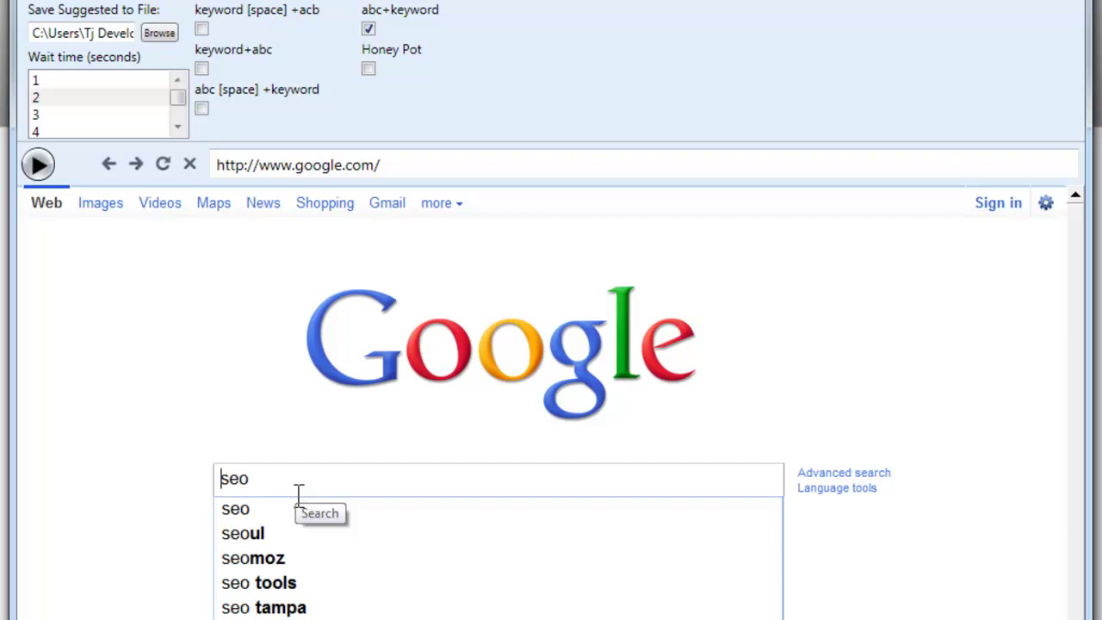
type("e")
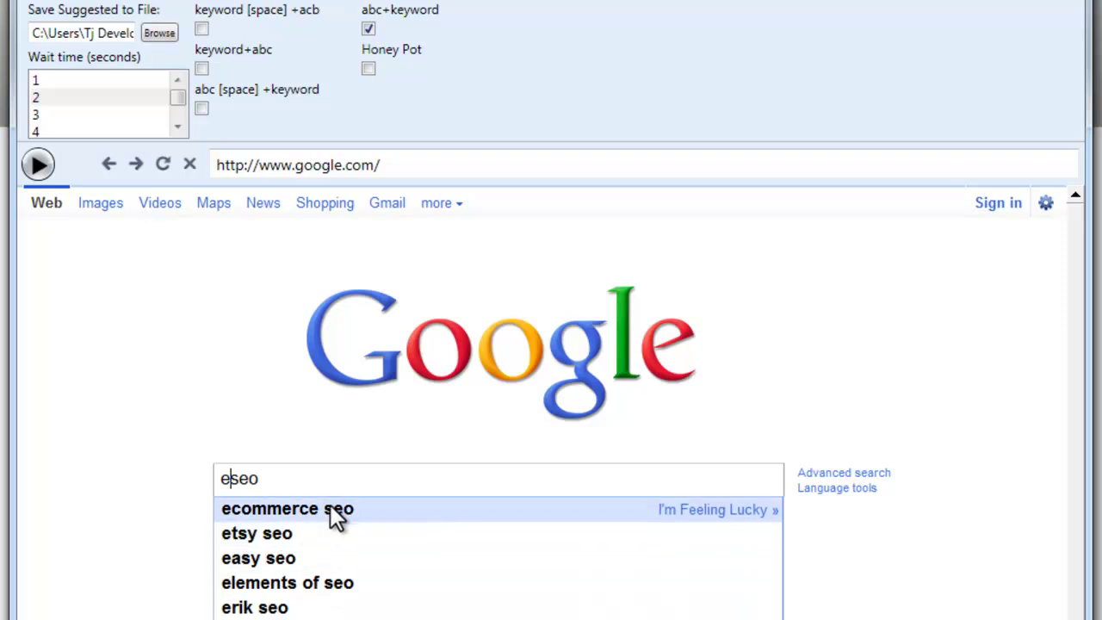
left_click(199, 336)
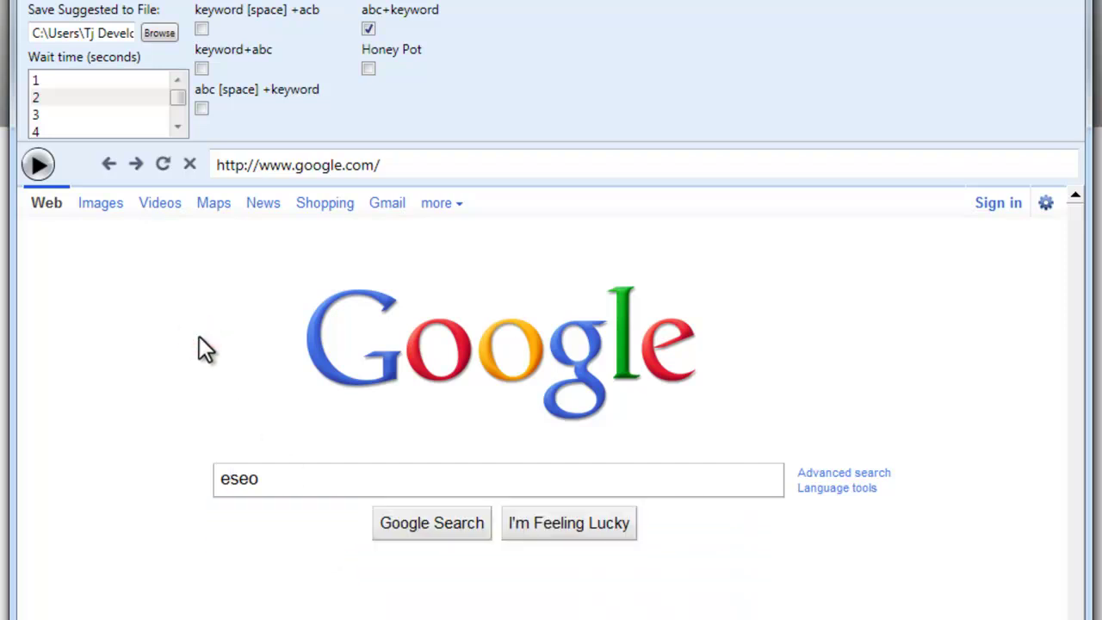